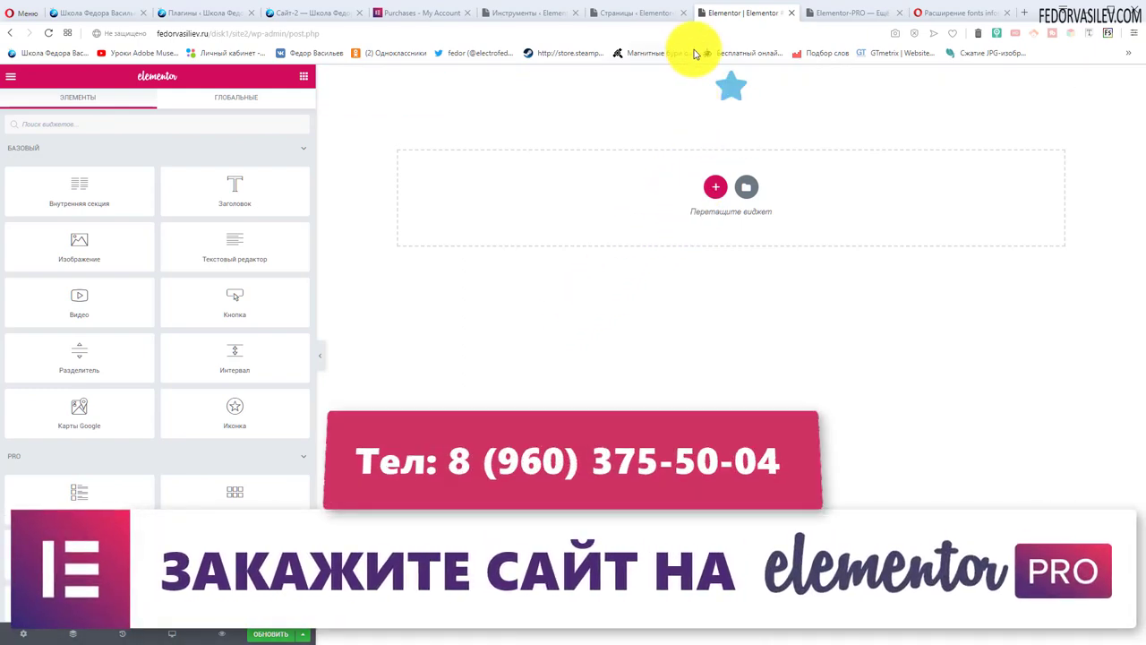
# - Open the star icon widget's settings and view the media library used for uploading an SVG icon
pyautogui.moveTo(732, 99)
pyautogui.mouseDown()
pyautogui.moveTo(703, 77)
pyautogui.moveTo(704, 120)
pyautogui.moveTo(737, 98)
pyautogui.mouseUp()
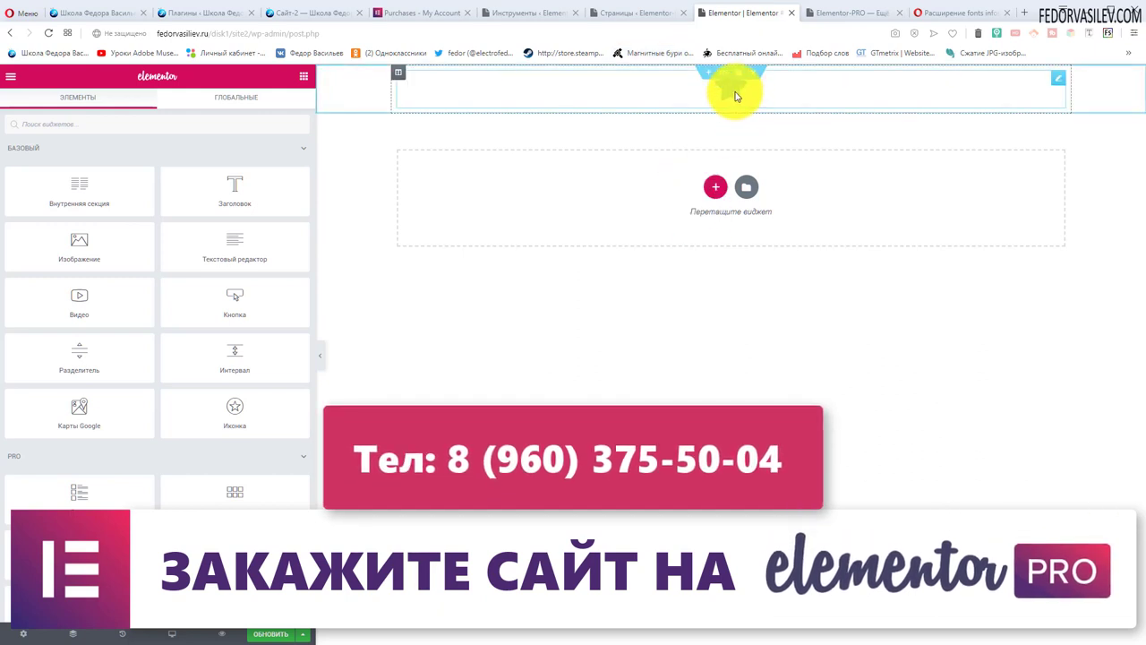
pyautogui.moveTo(230, 409); pyautogui.dragTo(729, 83)
pyautogui.moveTo(161, 248)
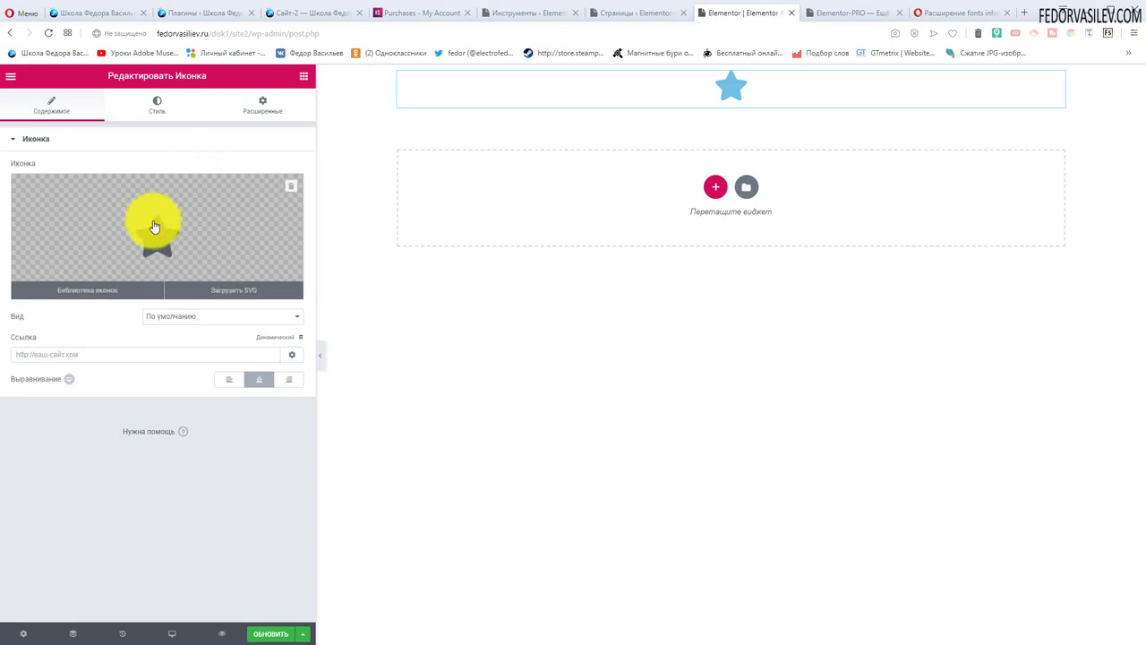
pyautogui.click(230, 290)
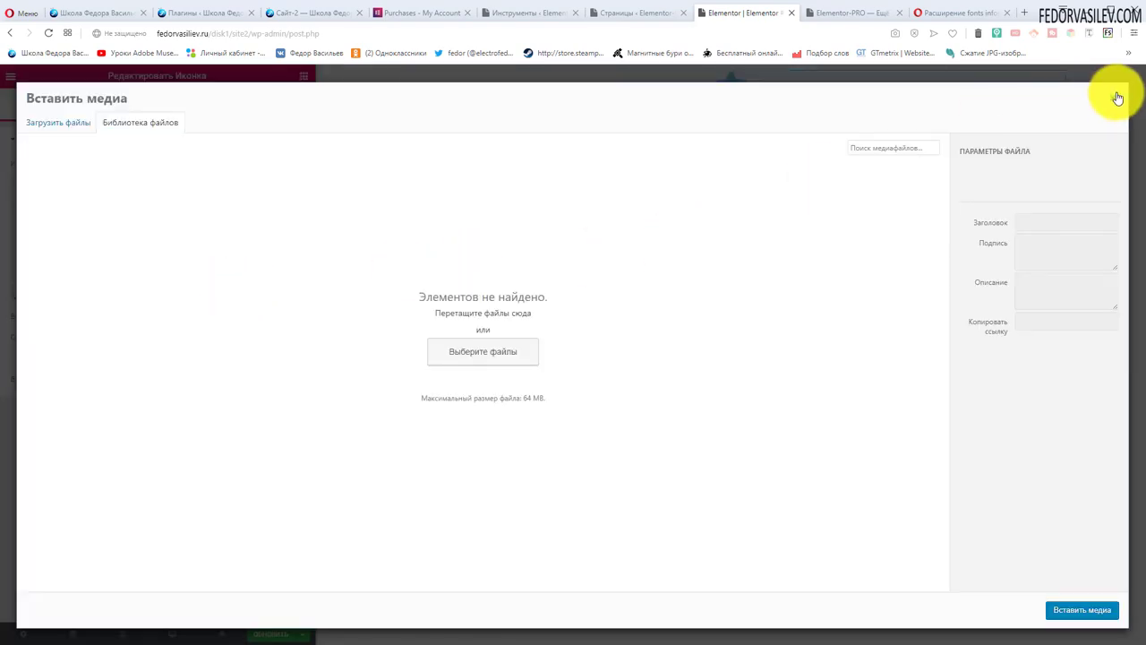
pyautogui.click(1113, 98)
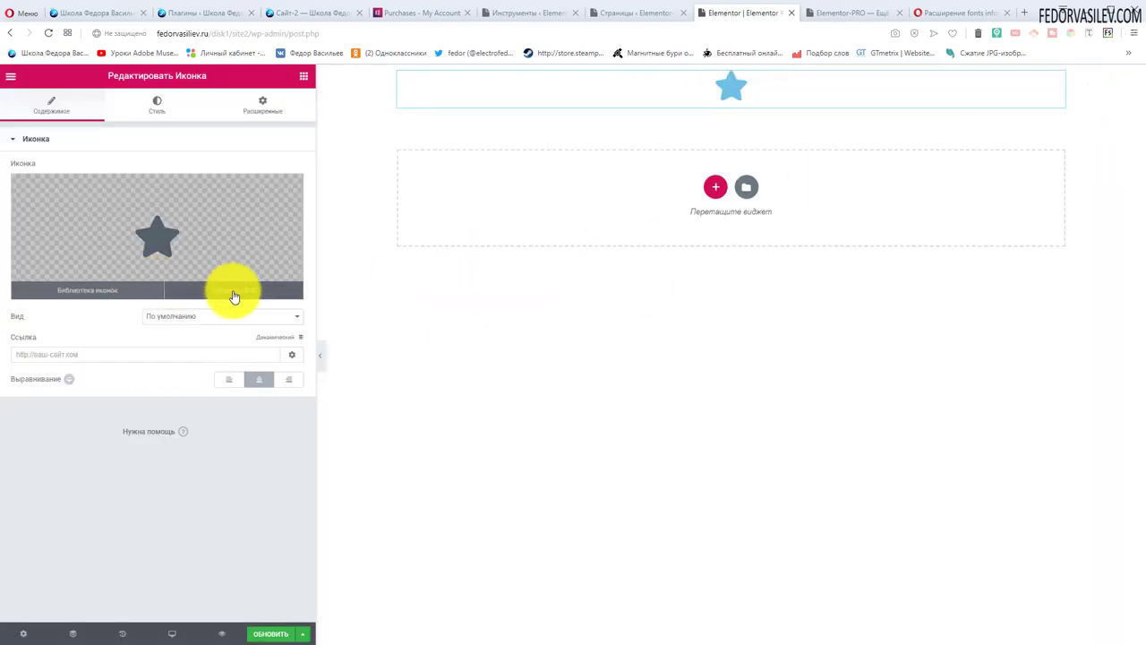
# - Browse the "Font Awesome - Обычные" icons in the widget's icon library, then close the library without inserting anything
pyautogui.click(78, 289)
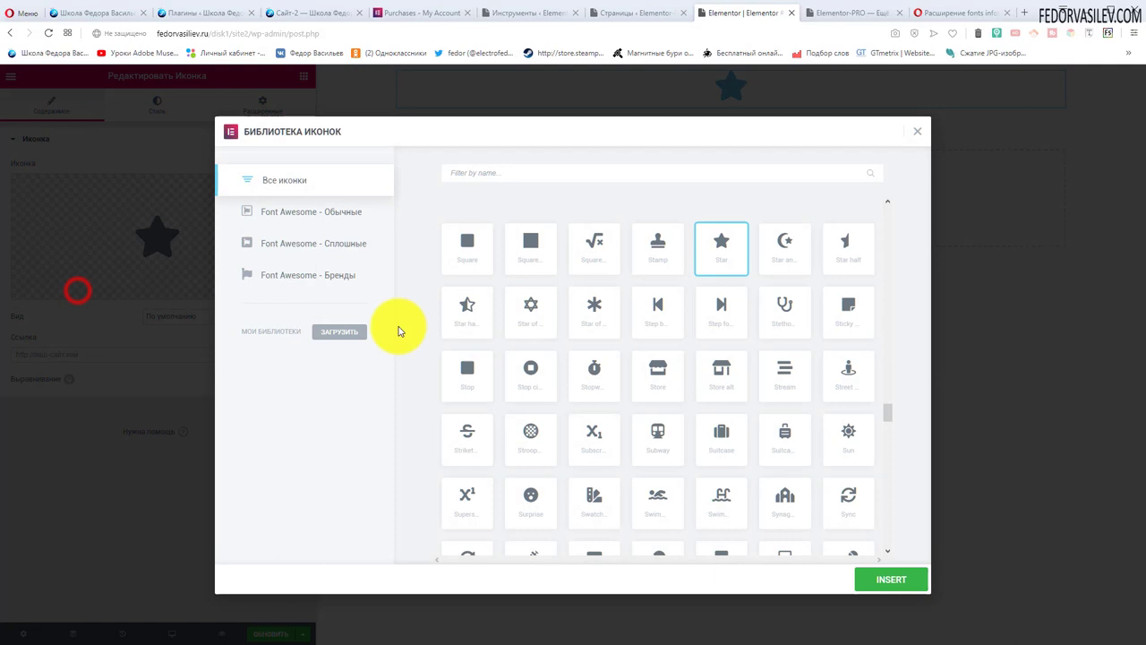
pyautogui.click(291, 222)
pyautogui.click(301, 241)
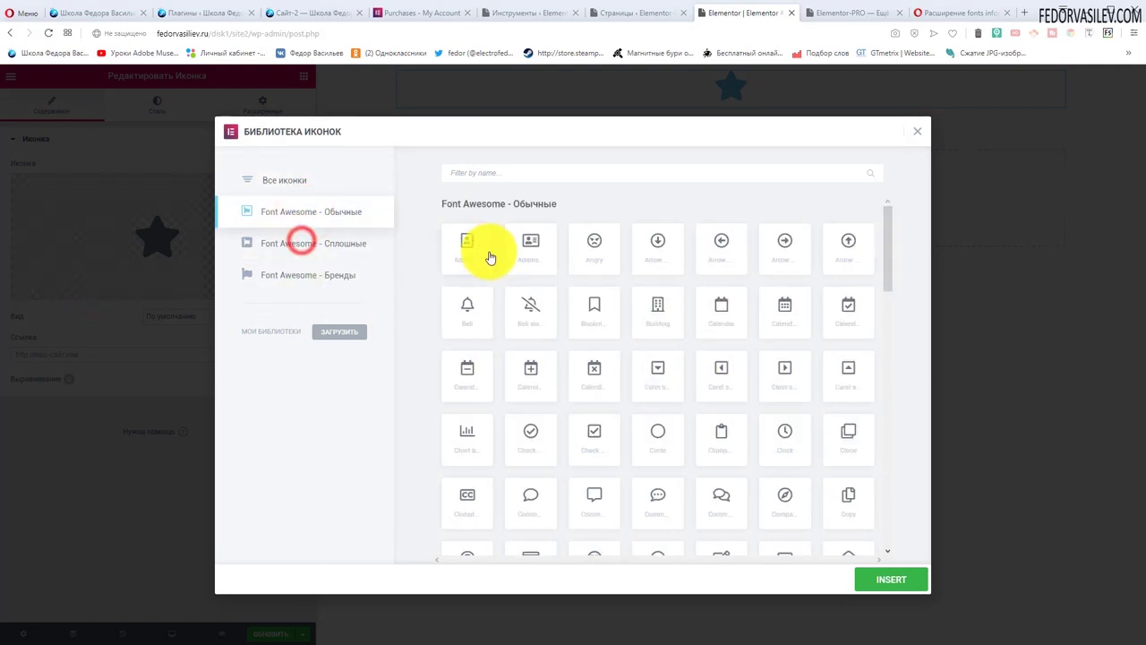
pyautogui.scroll(-10, 695, 332)
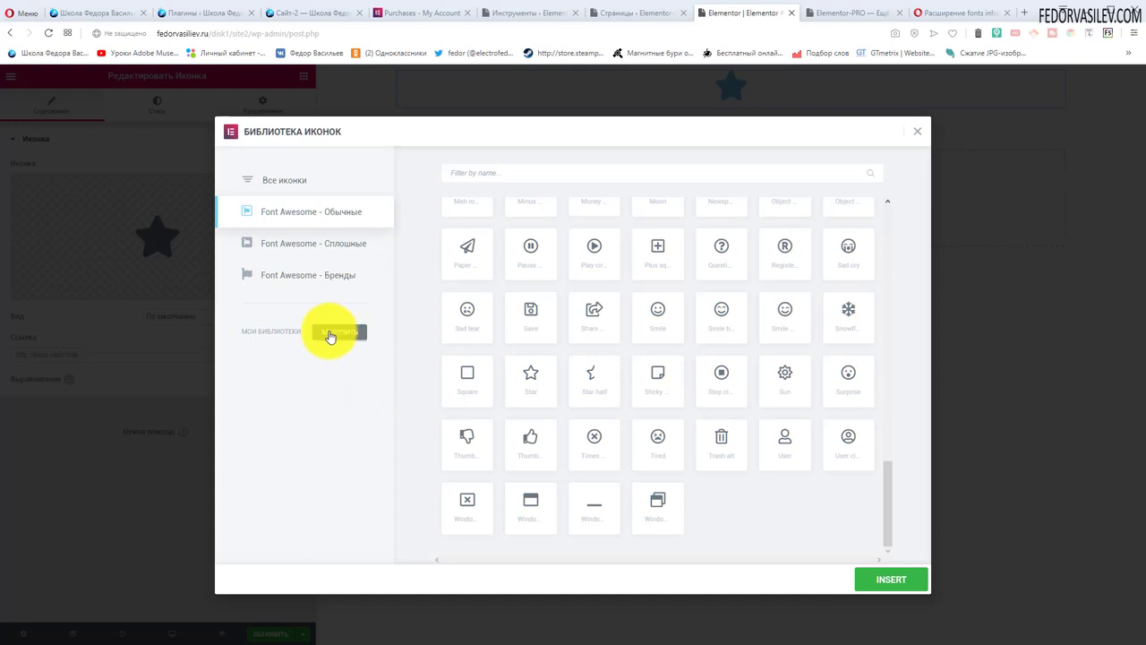
pyautogui.click(914, 136)
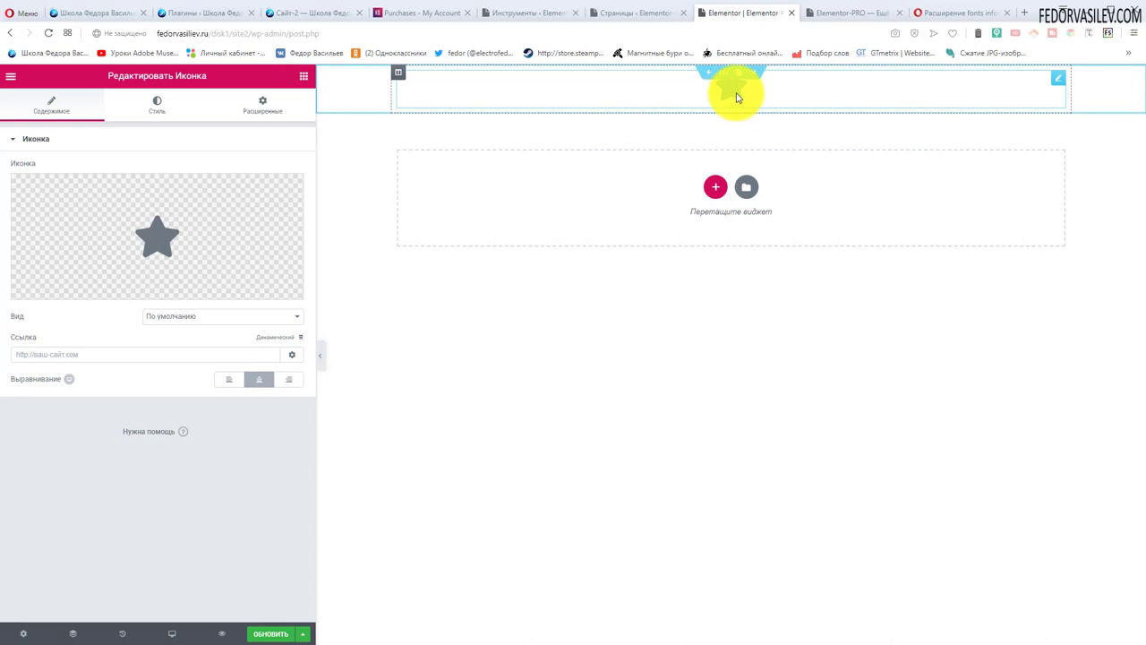
# - Reopen the icon library to check the built-in Font Awesome sets and the custom library upload option, leaving without inserting an icon
pyautogui.click(107, 294)
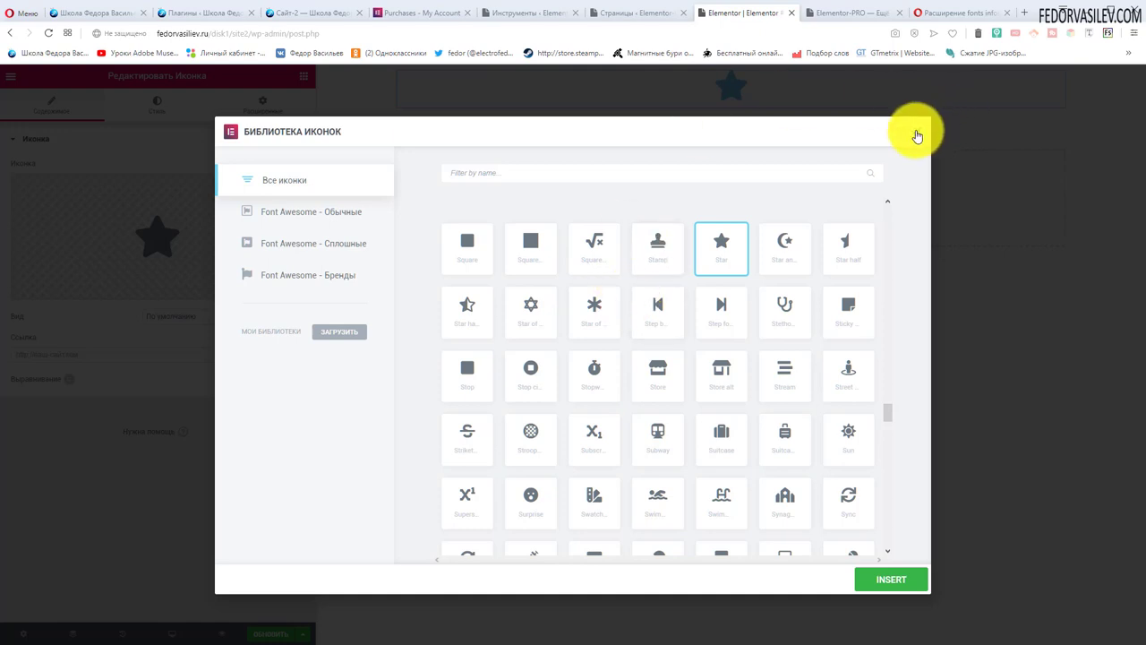
pyautogui.click(299, 211)
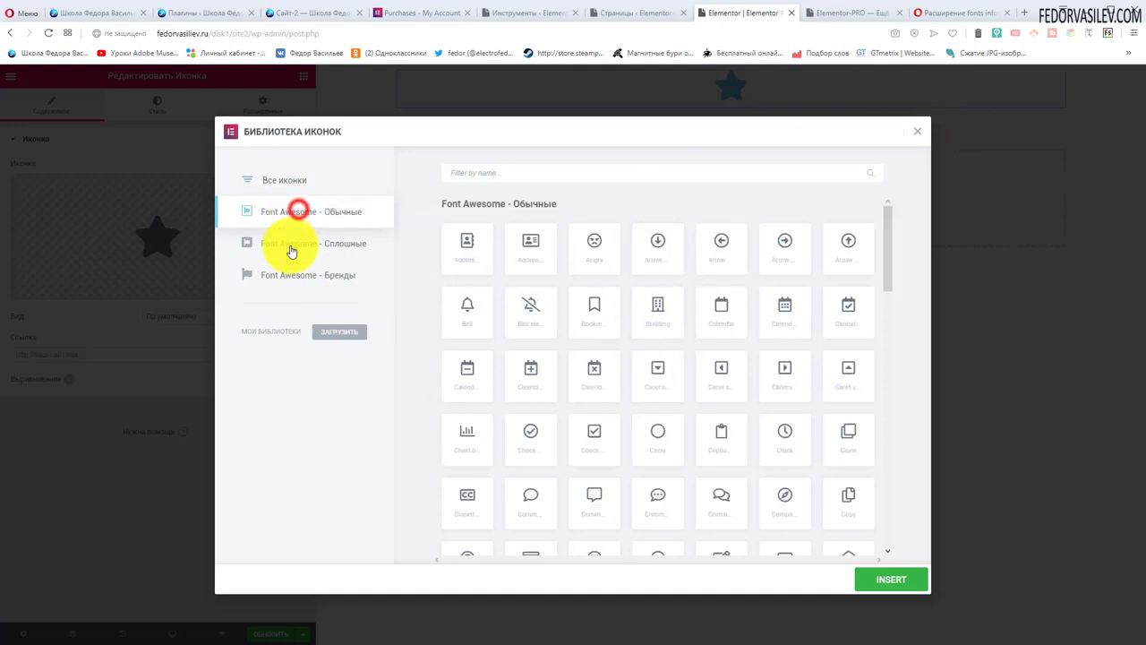
pyautogui.click(916, 131)
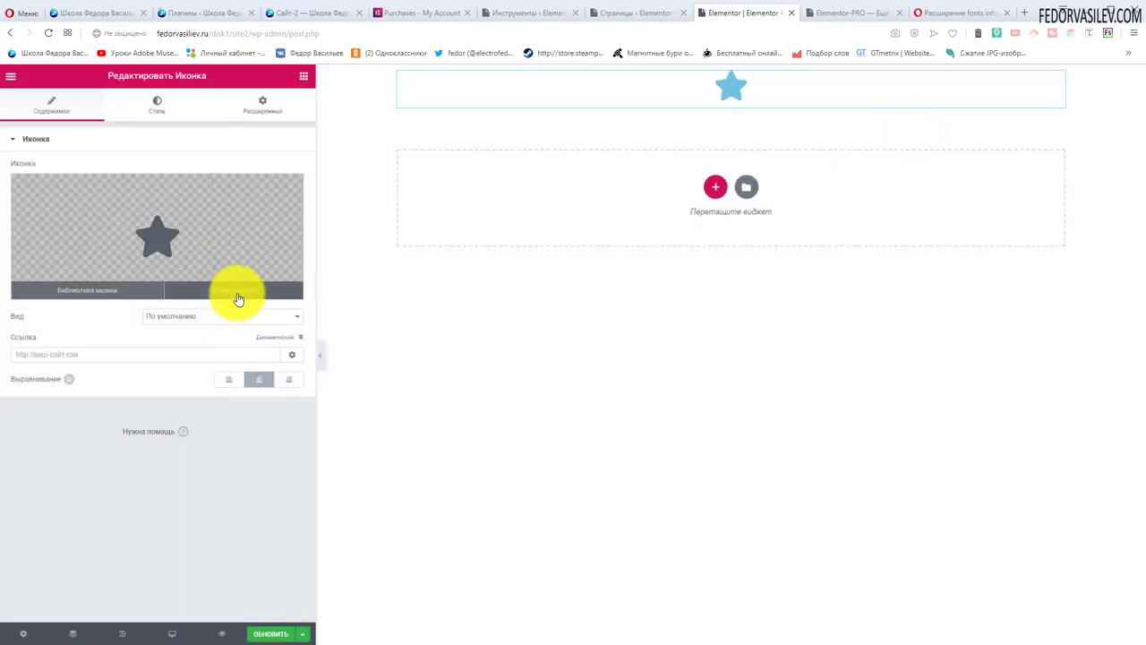
pyautogui.click(99, 299)
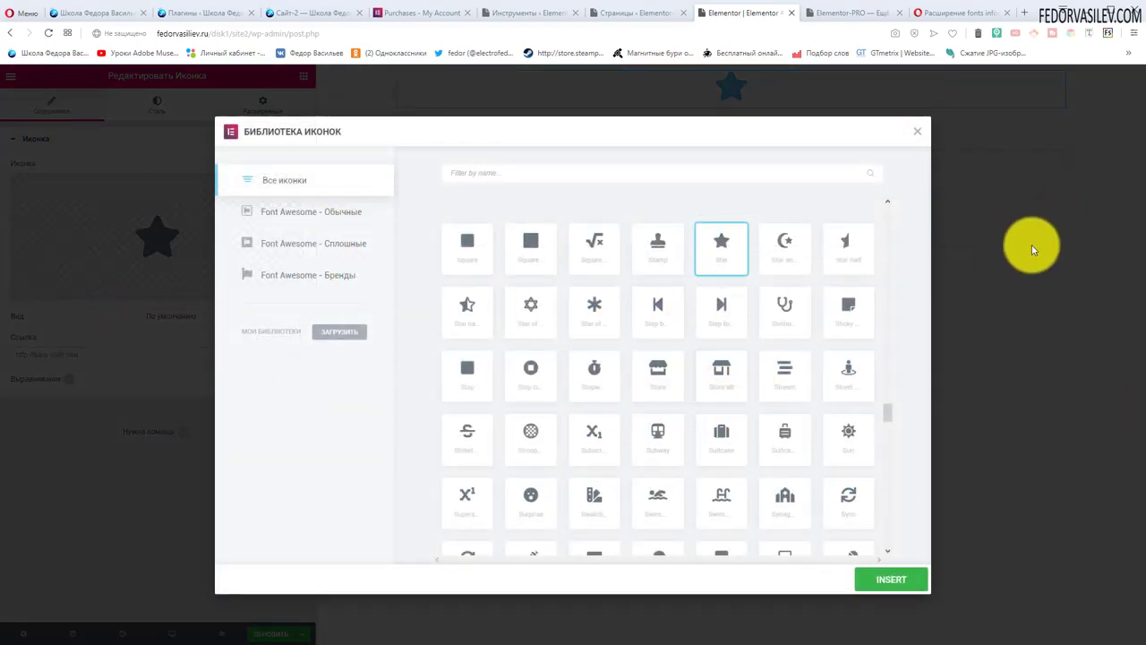
pyautogui.click(916, 133)
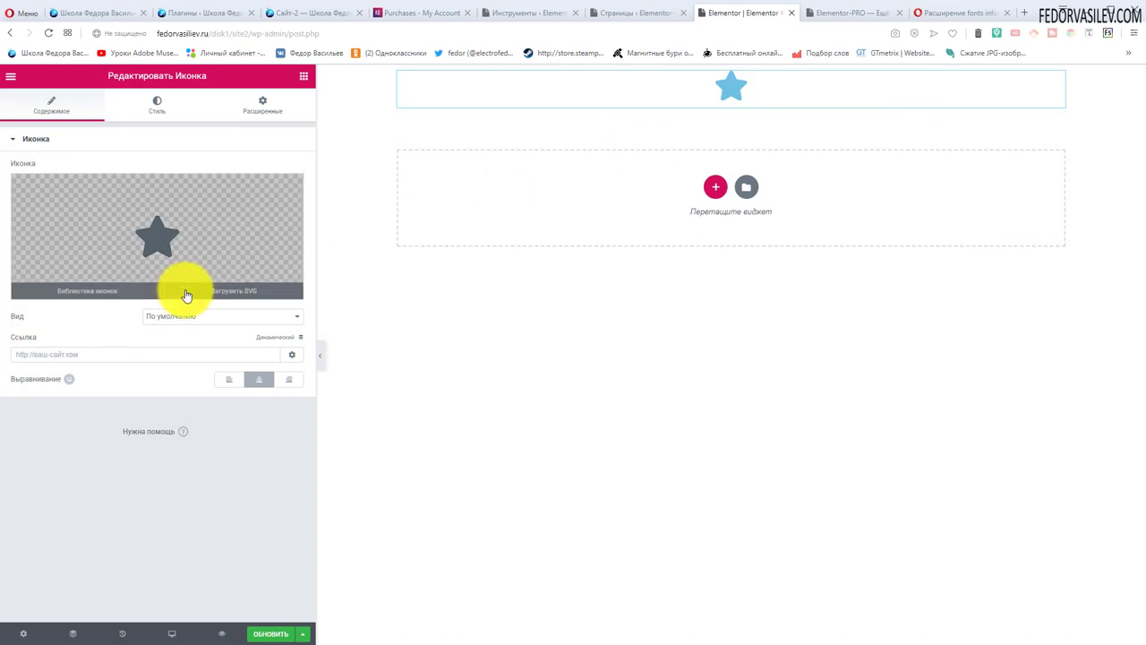
# - Compare the Обычные, Сплошные and Бренды Font Awesome sets in the icon library
pyautogui.click(54, 291)
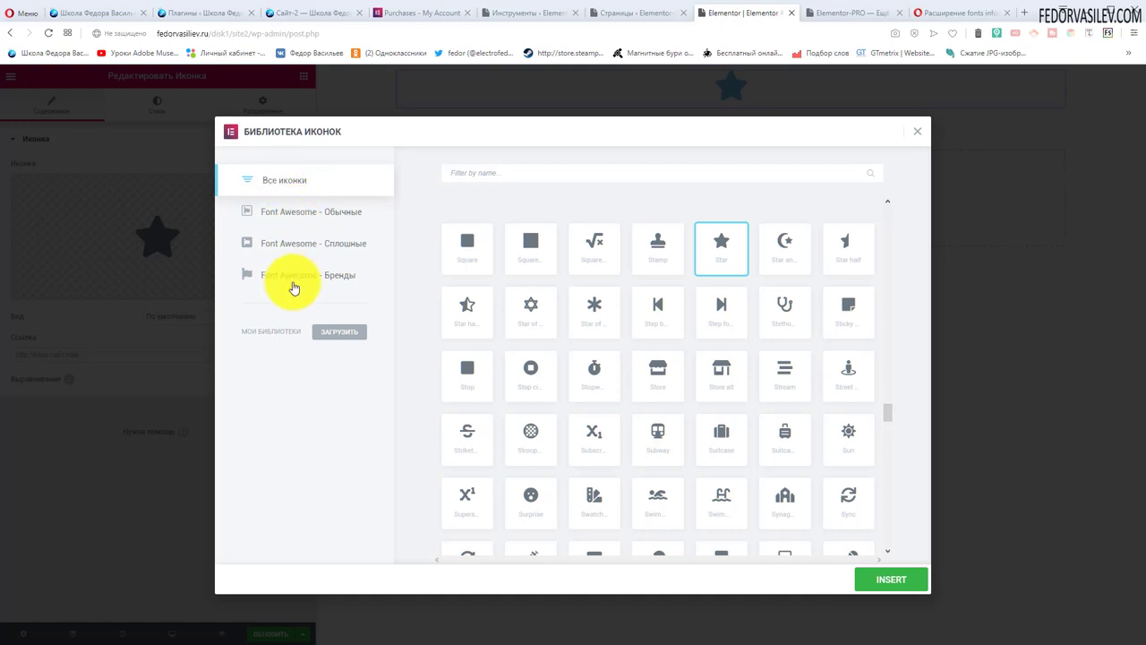
pyautogui.click(294, 208)
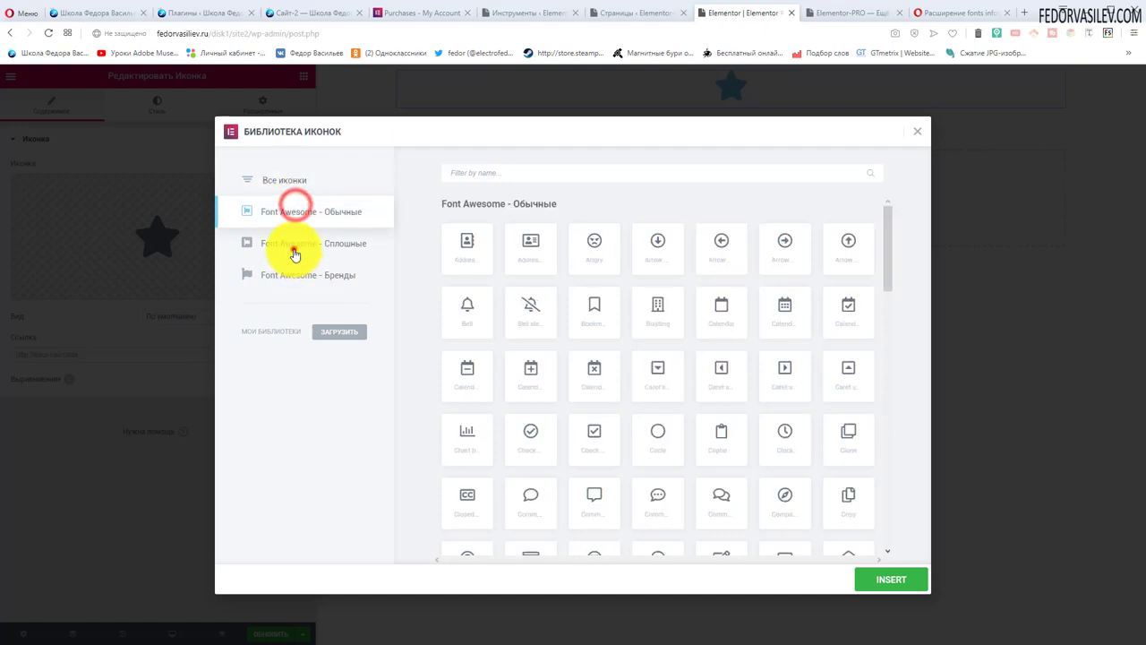
pyautogui.click(295, 244)
pyautogui.click(287, 274)
pyautogui.click(276, 243)
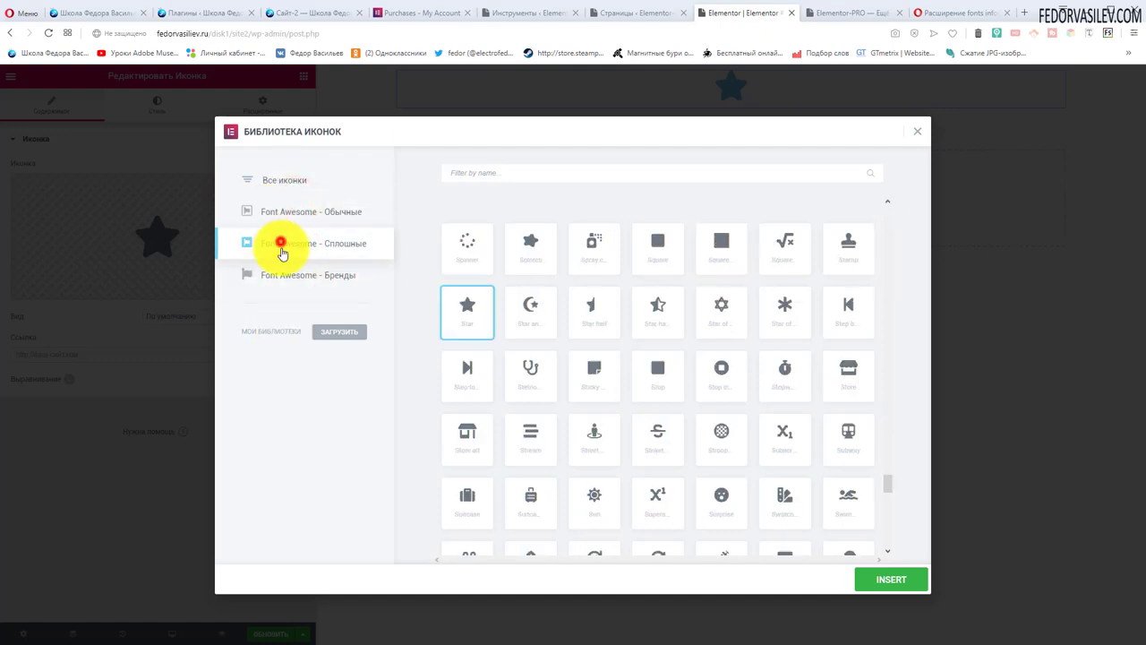
pyautogui.click(279, 217)
pyautogui.click(291, 243)
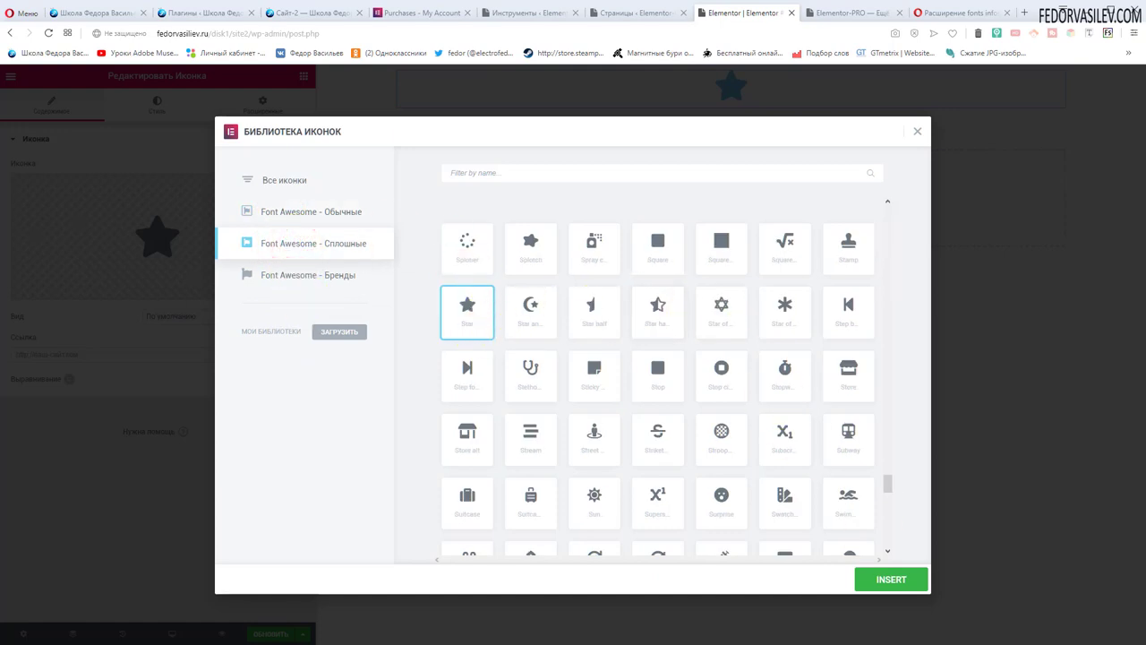
# - Switch to the Fontastic site in the other browser and look over its home page down to the sign-up form
pyautogui.click(1035, 627)
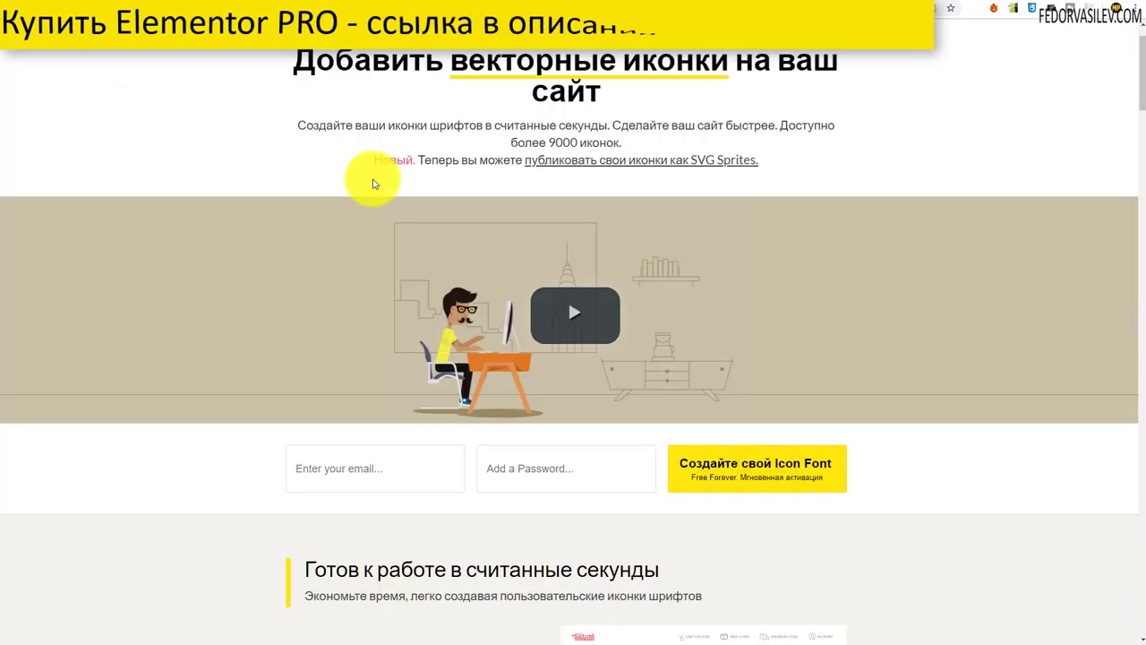
pyautogui.scroll(-2, 340, 224)
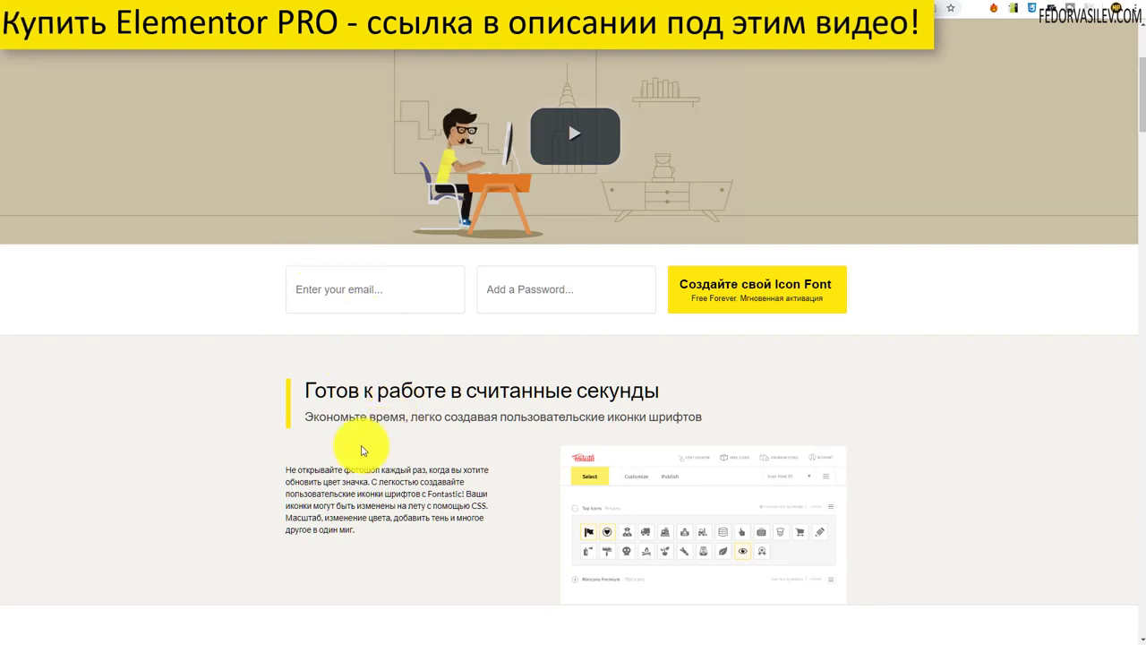
pyautogui.scroll(3, 199, 248)
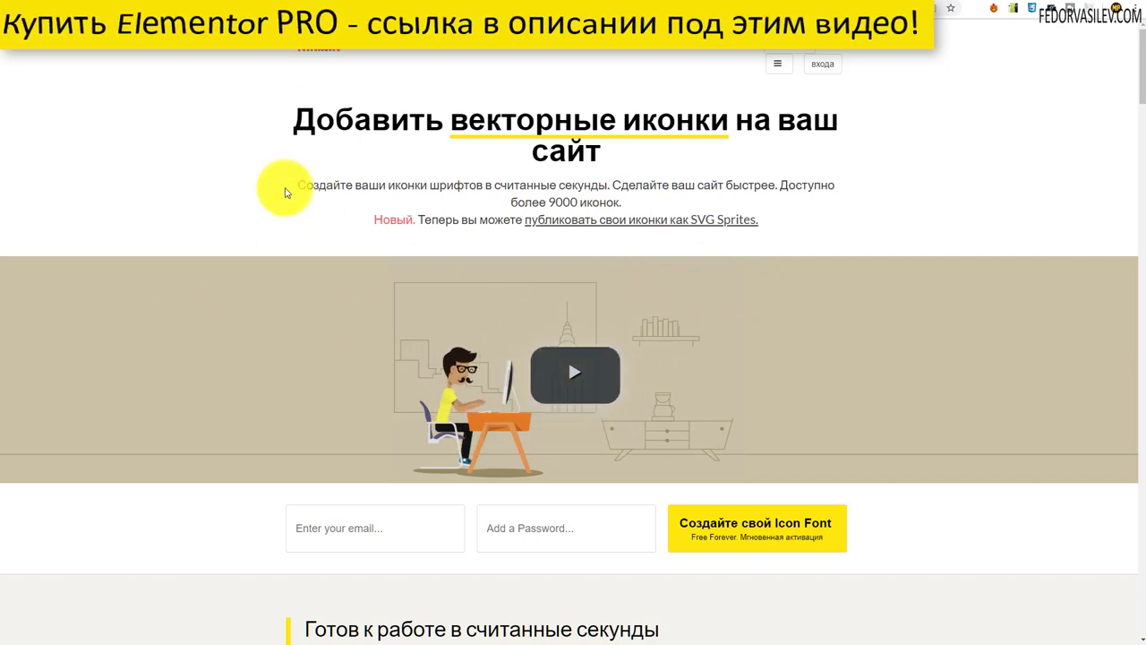
pyautogui.scroll(-3, 285, 193)
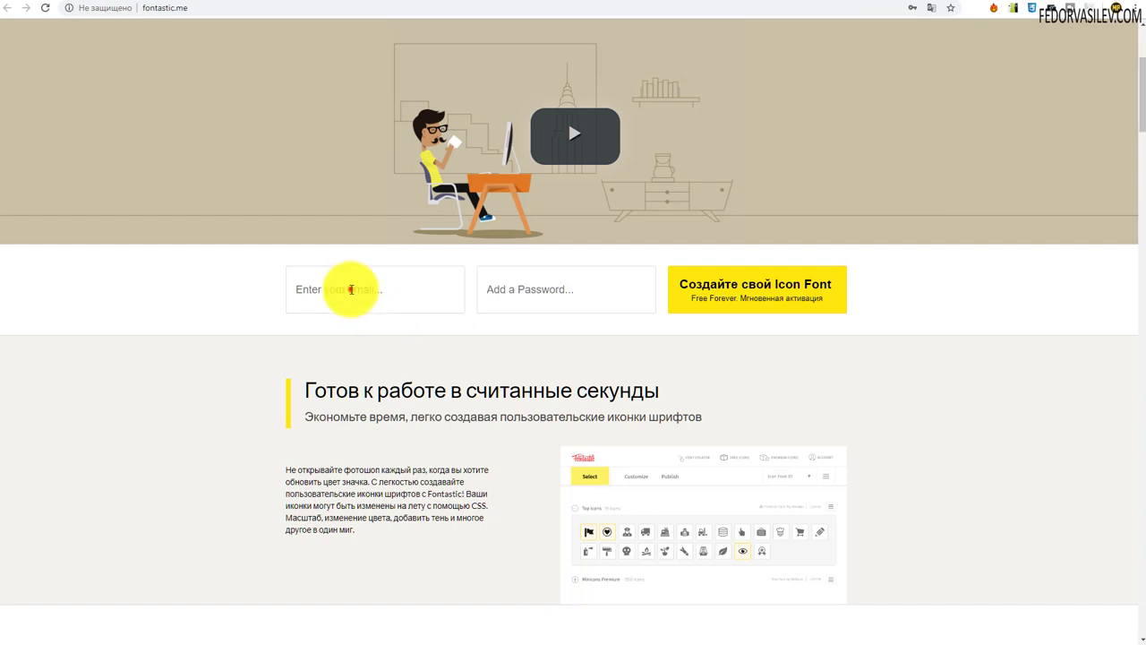
# - Fill in the saved account e-mail and password on the Fontastic home page and submit the form to enter the icon font editor
pyautogui.click(351, 290)
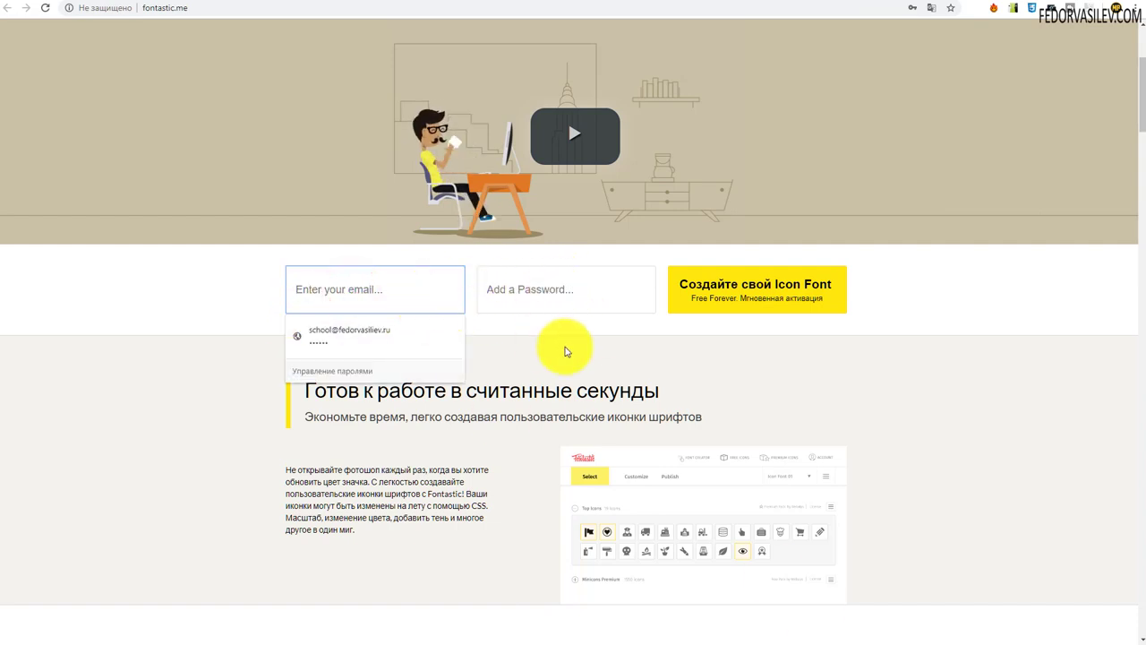
pyautogui.press('Down')
pyautogui.press('Return')
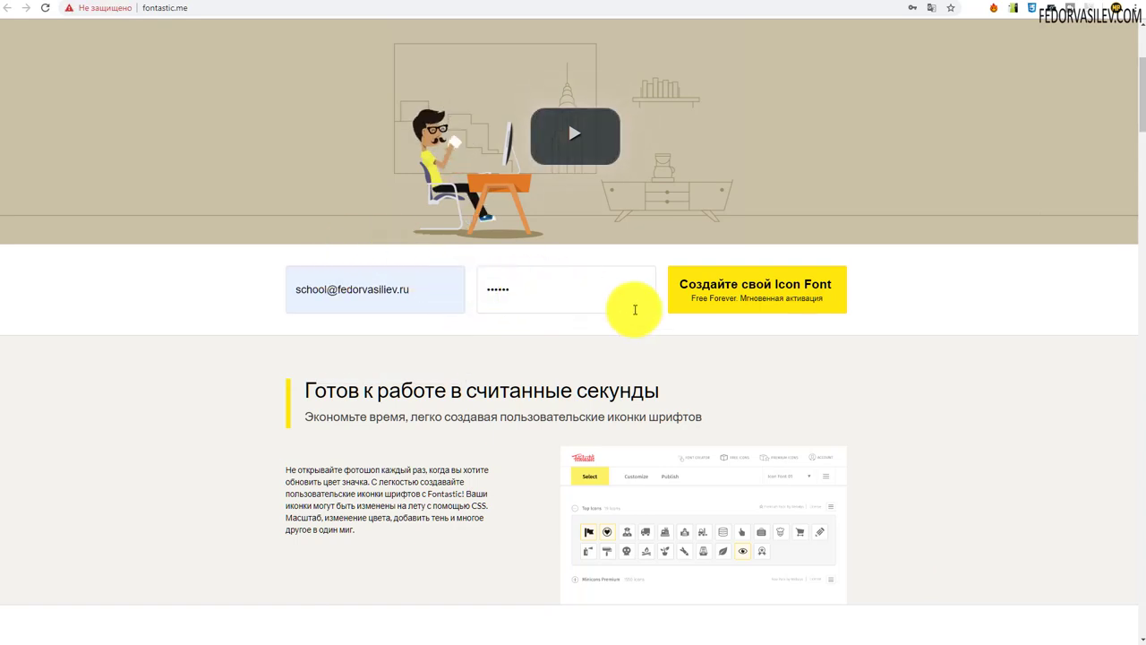
pyautogui.click(746, 300)
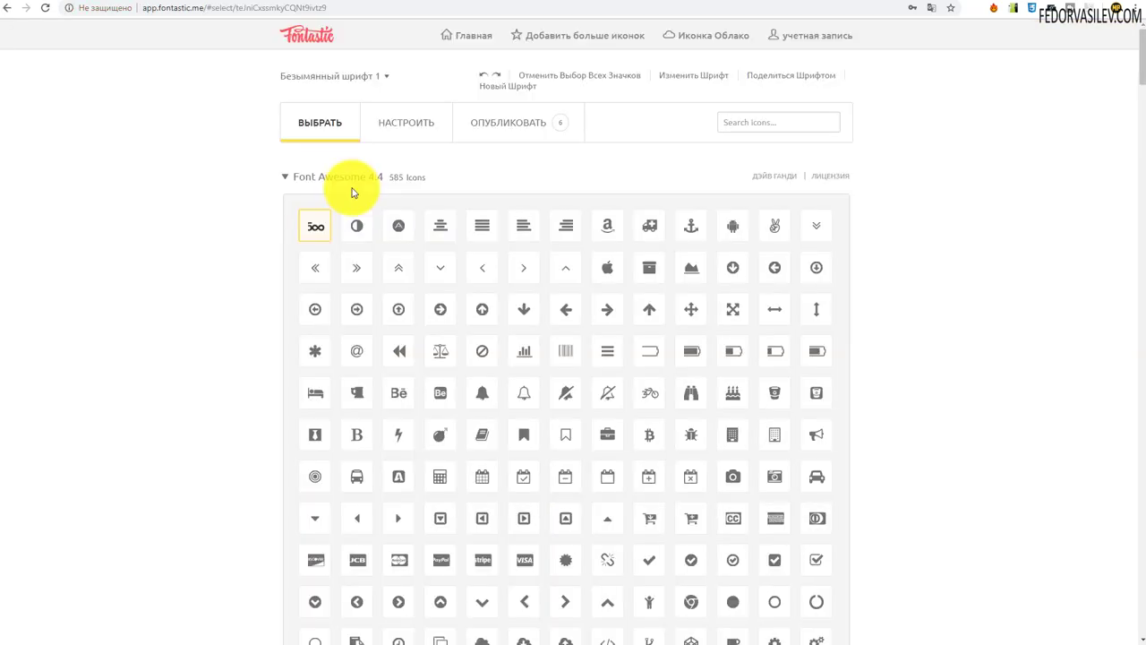
# - Collapse and re-expand the Font Awesome 4.4 set and browse through its icons
pyautogui.click(286, 176)
pyautogui.click(284, 175)
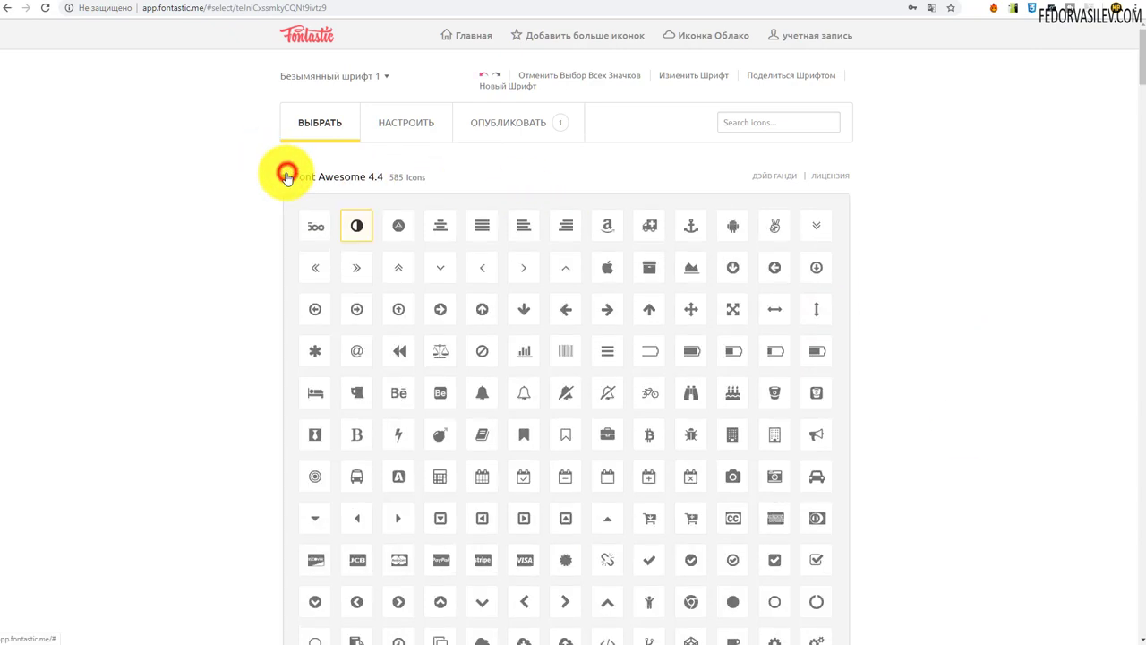
pyautogui.scroll(-3, 335, 312)
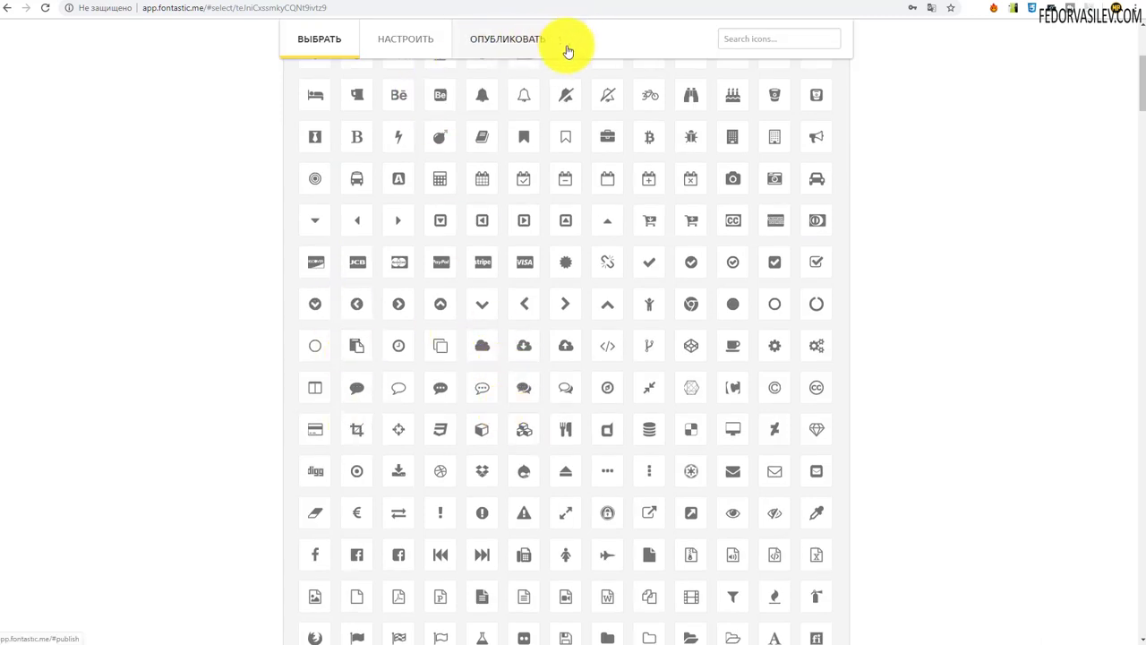
pyautogui.scroll(-10, 484, 254)
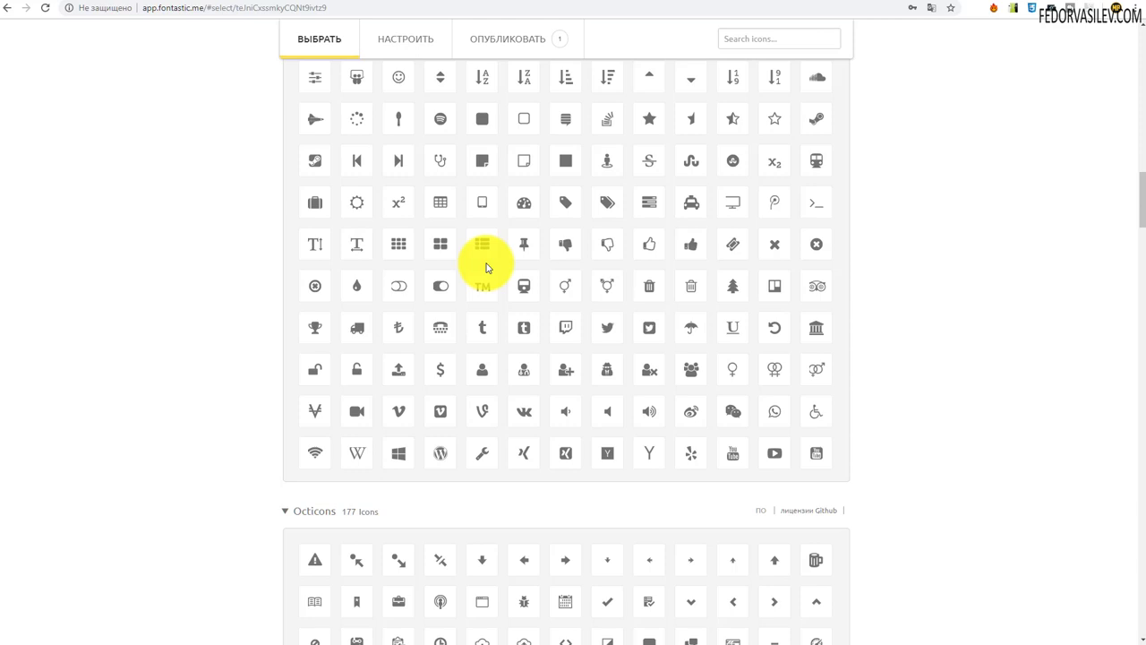
# - Add the cloud-with-bars icon from the Font Awesome 4.4 set to the custom font's selection
pyautogui.click(565, 245)
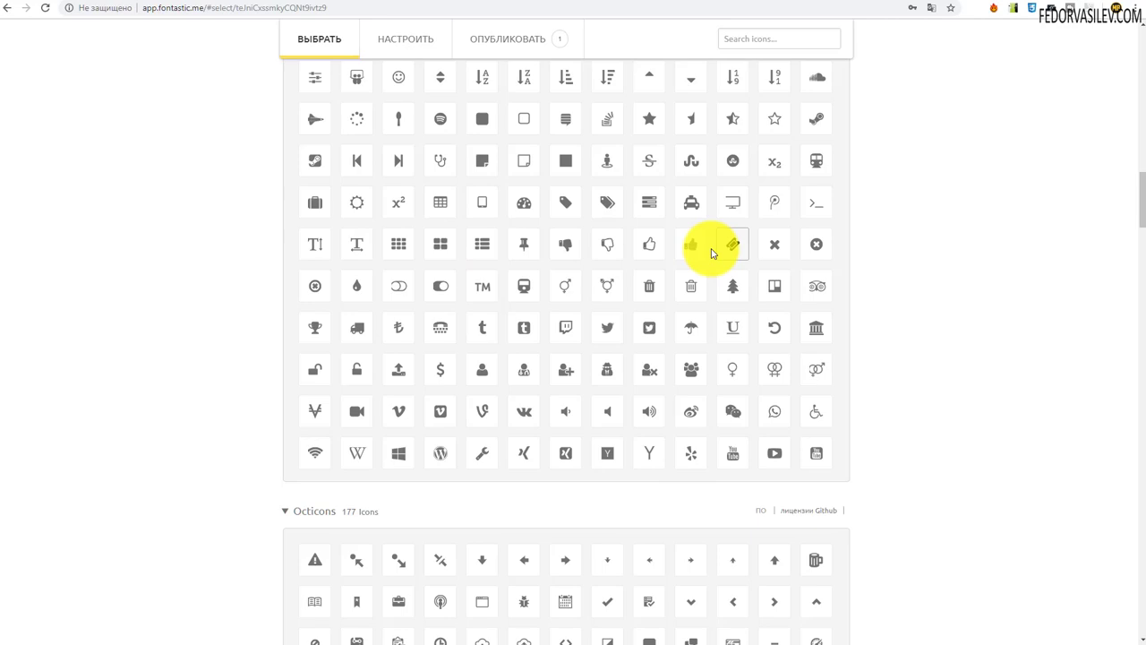
pyautogui.scroll(-1, 713, 253)
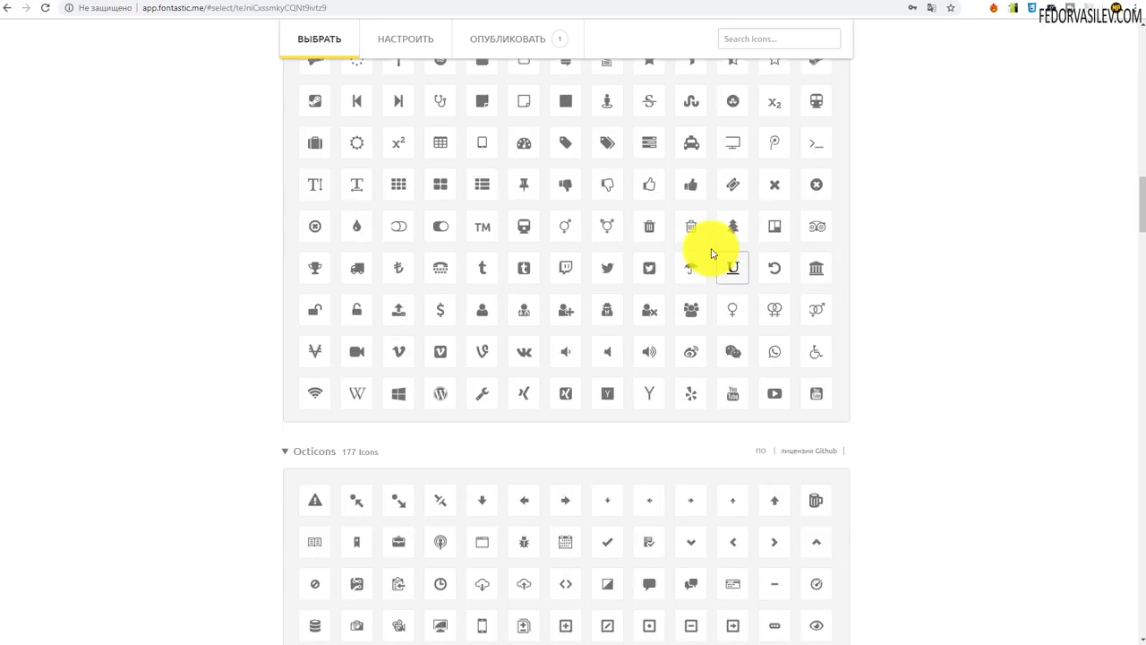
pyautogui.scroll(-3, 712, 254)
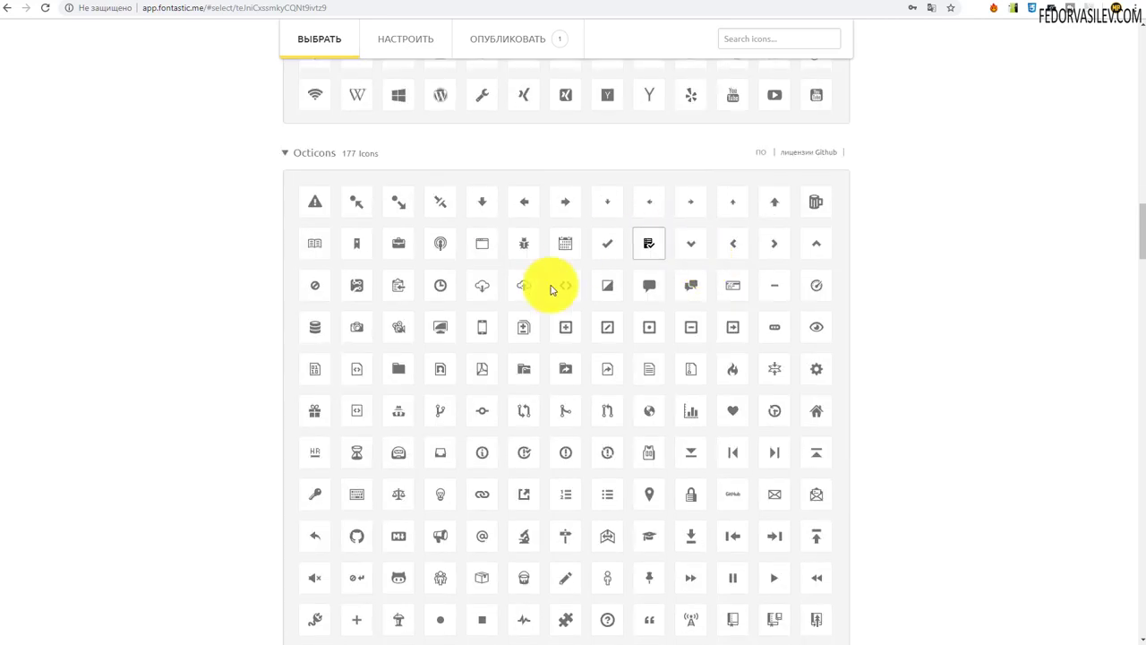
pyautogui.scroll(7, 557, 281)
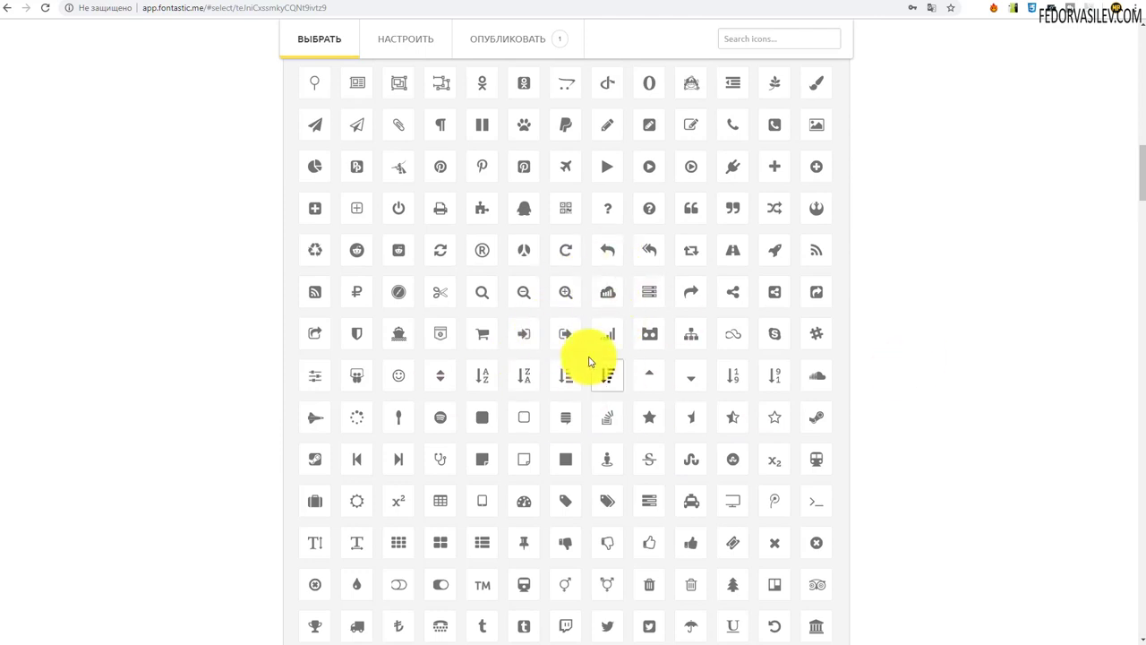
pyautogui.click(605, 293)
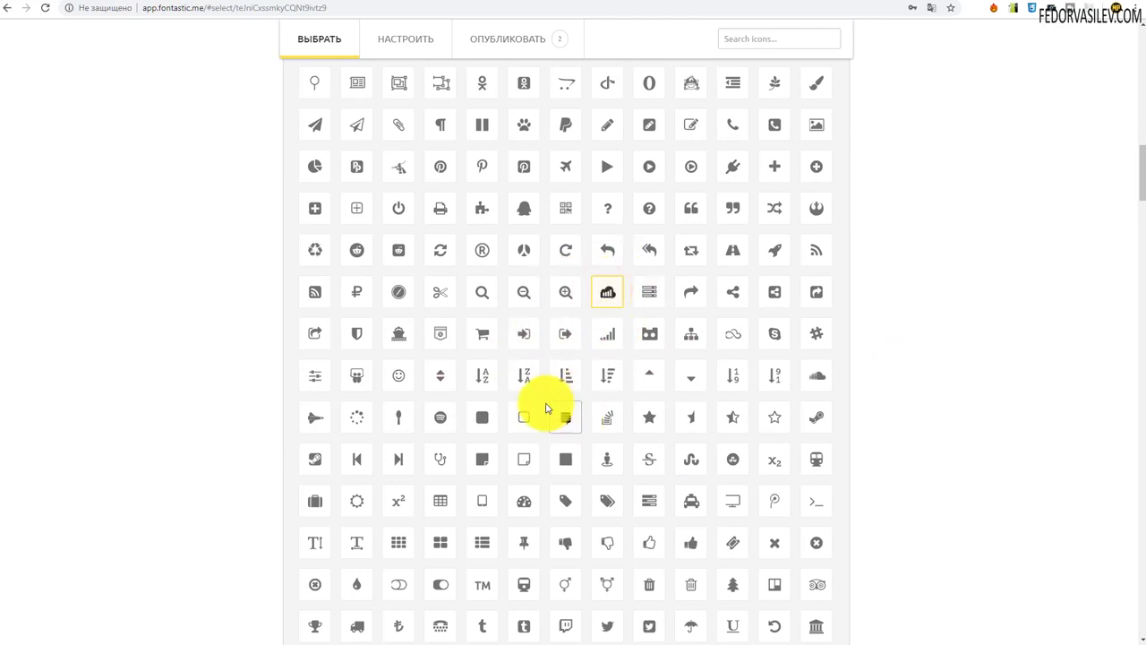
# - Add an icon from the Octicons set to the custom font's selection and continue on to the Cittadino set
pyautogui.scroll(-8, 486, 263)
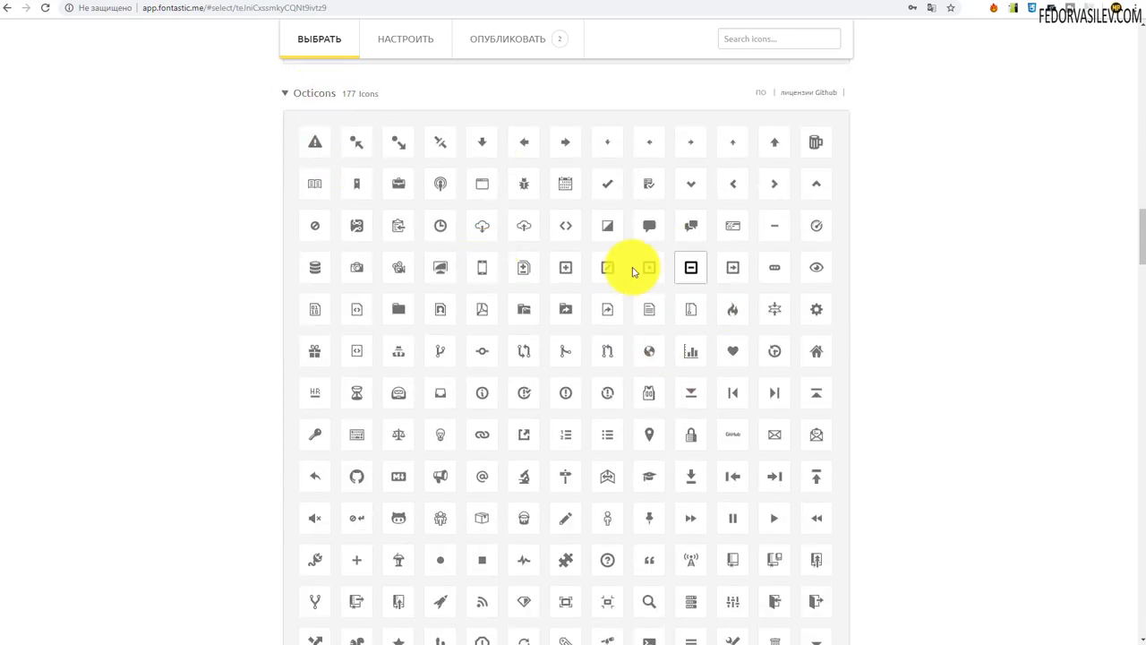
pyautogui.scroll(-2, 678, 243)
pyautogui.scroll(3, 328, 212)
pyautogui.scroll(-3, 537, 281)
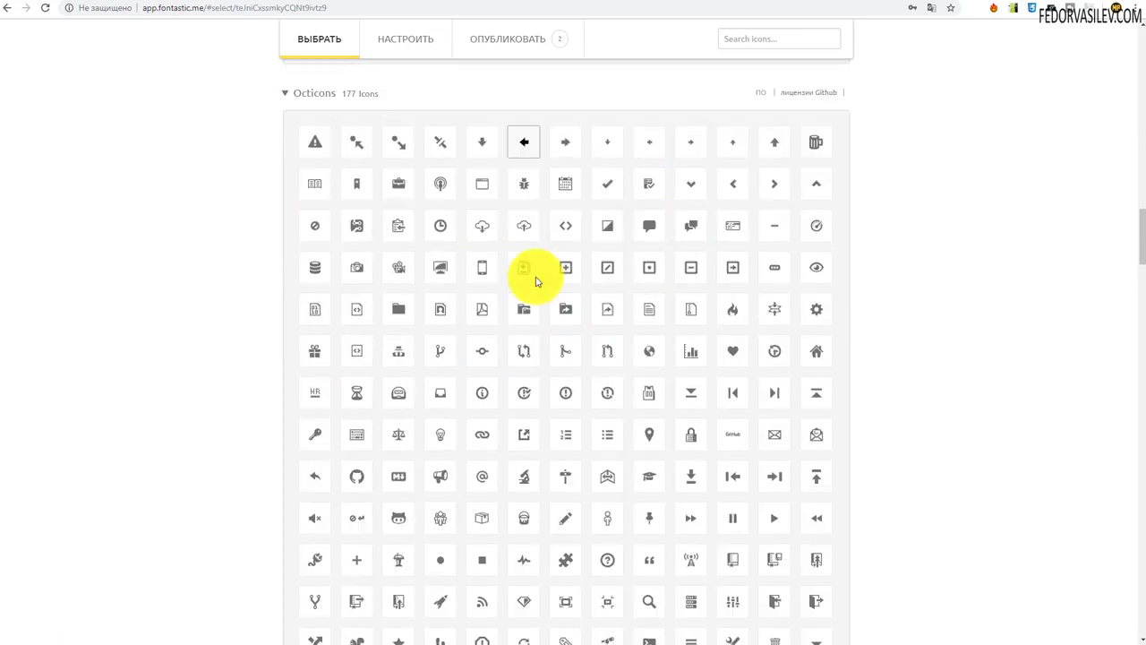
pyautogui.click(524, 399)
pyautogui.scroll(-5, 496, 440)
pyautogui.click(524, 381)
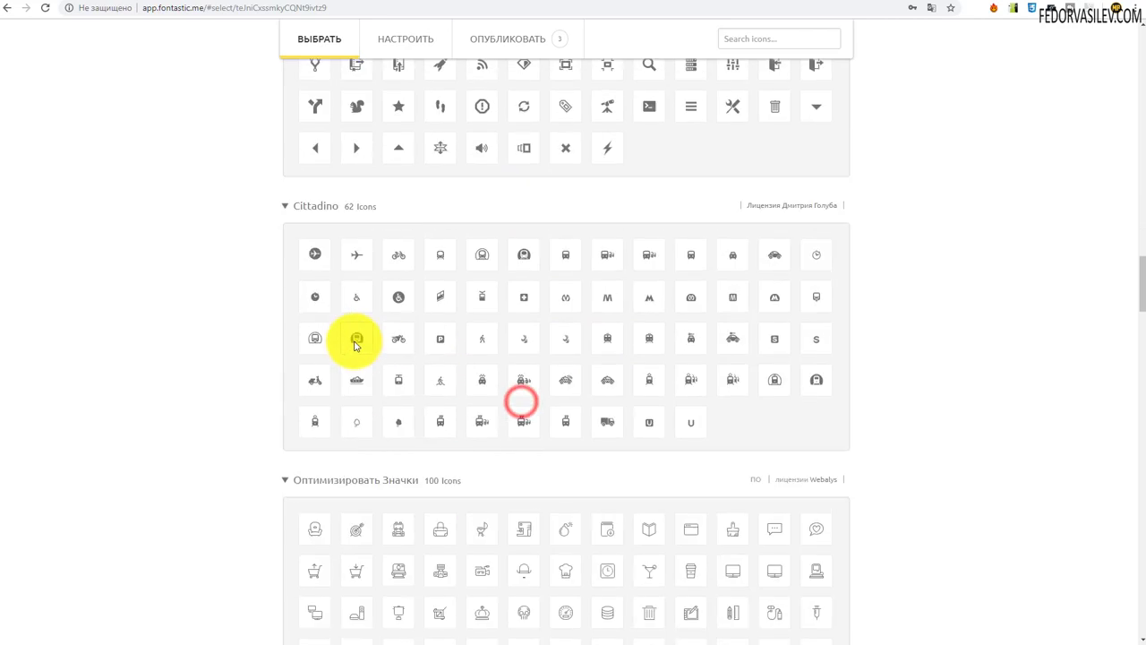
# - Add the suitcase icon from the Оптимизировать Значки set and the guide dog icon from the Основы Иконы set to the font's selection
pyautogui.scroll(-4, 345, 336)
pyautogui.scroll(-2, 568, 358)
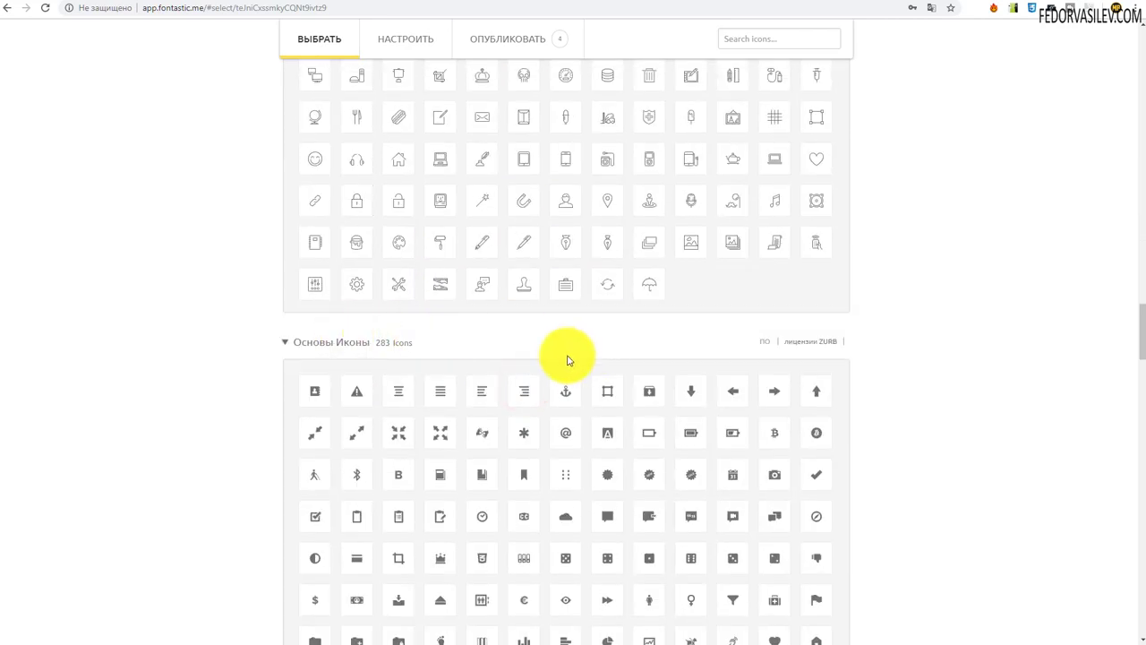
pyautogui.click(567, 289)
pyautogui.scroll(-3, 400, 306)
pyautogui.scroll(-1, 401, 306)
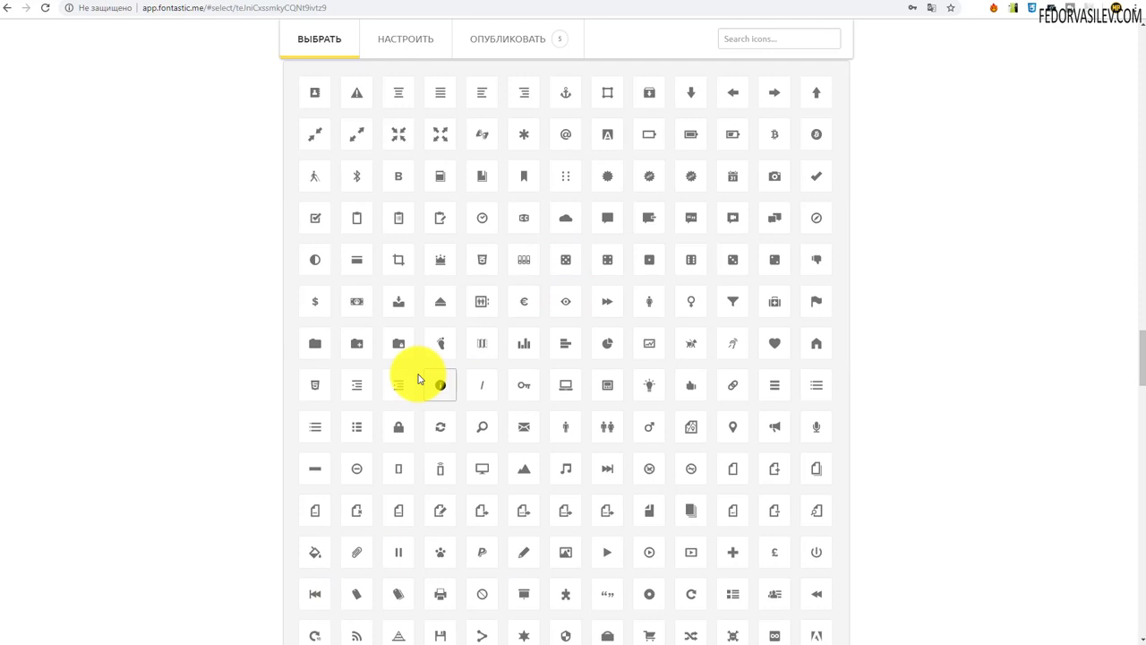
pyautogui.click(699, 342)
# - Browse on to the Entypo set and open the publishing page for the selected icons
pyautogui.scroll(-15, 755, 427)
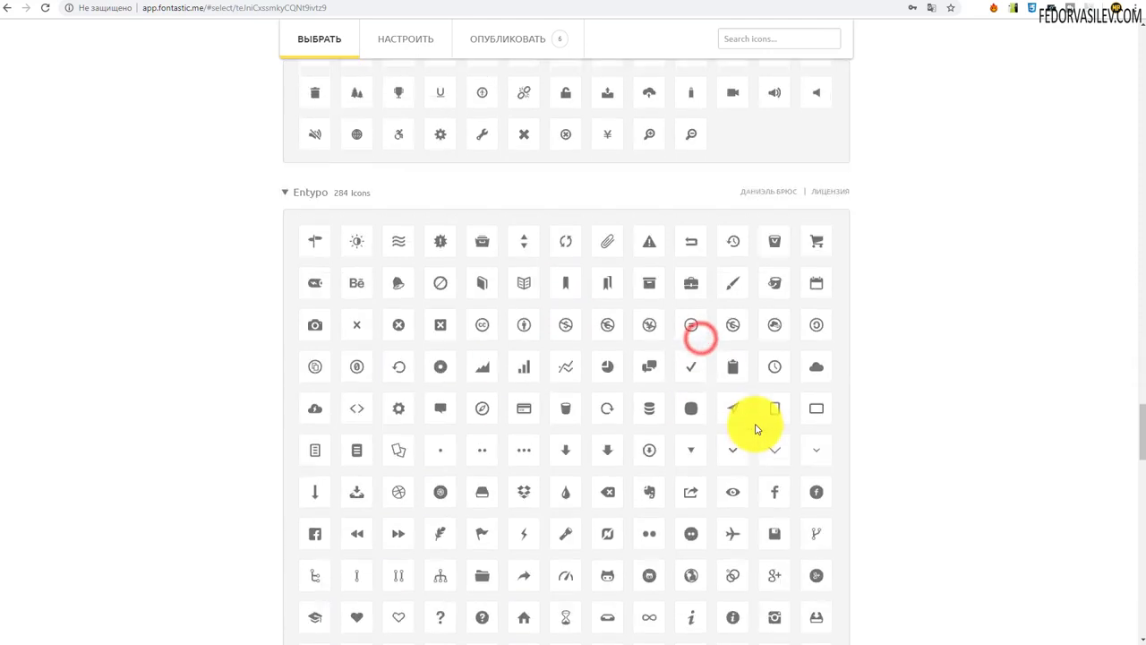
pyautogui.scroll(-5, 752, 424)
pyautogui.scroll(3, 737, 417)
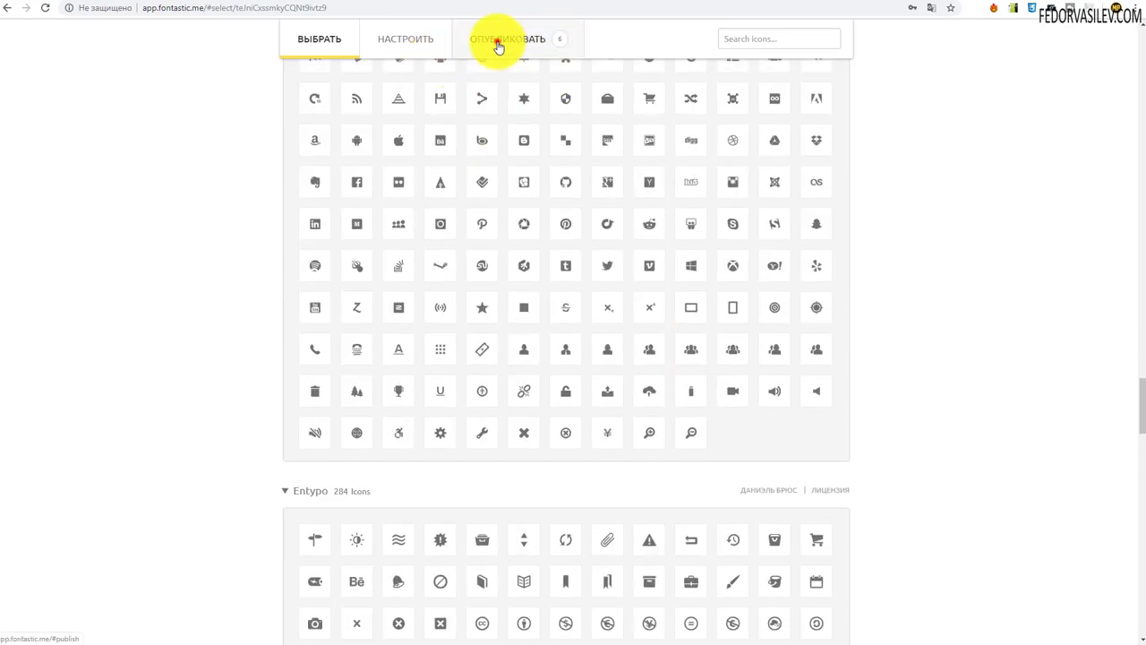
pyautogui.click(499, 44)
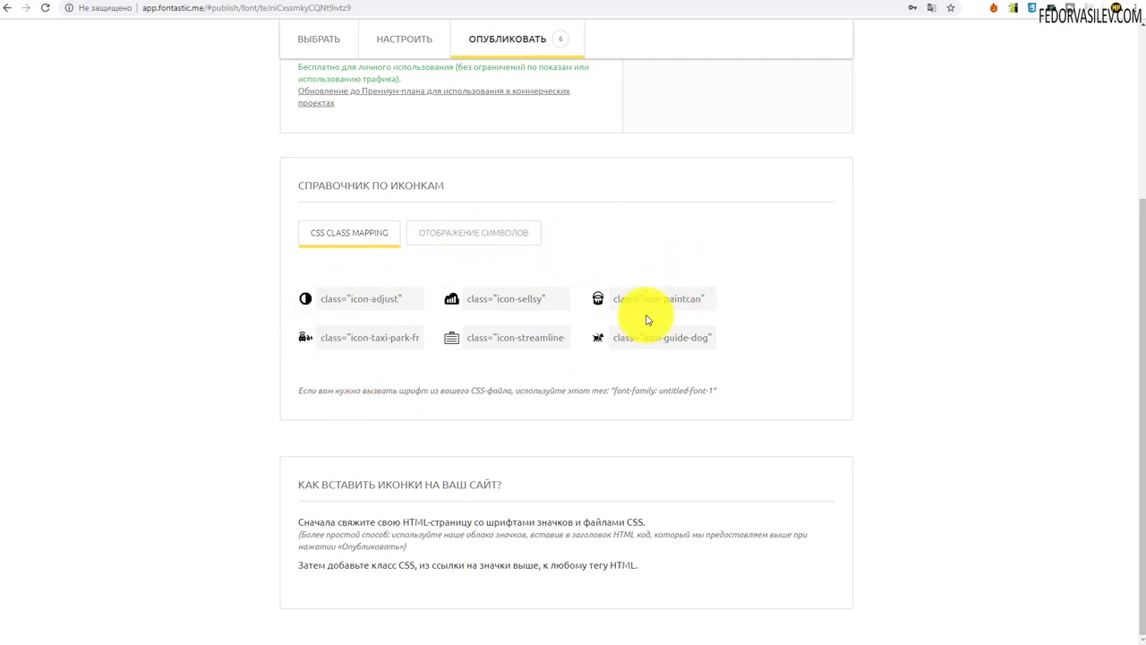
pyautogui.scroll(3, 647, 320)
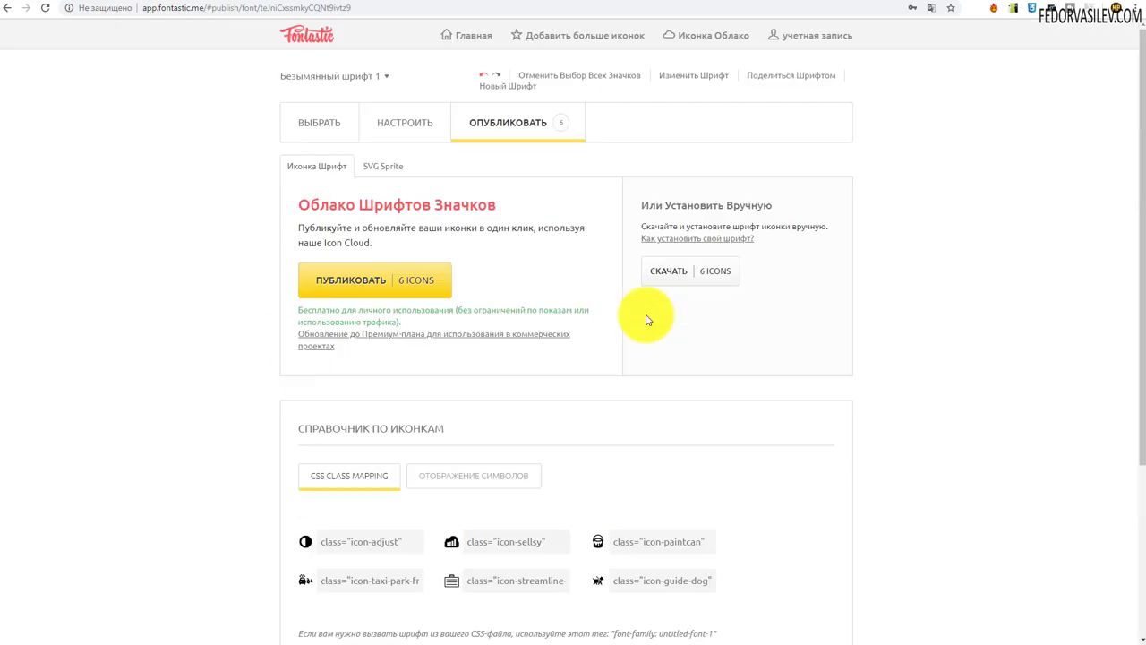
# - Download the selected icons for manual installation and save the archive as untitled-font-1.zip
pyautogui.click(667, 274)
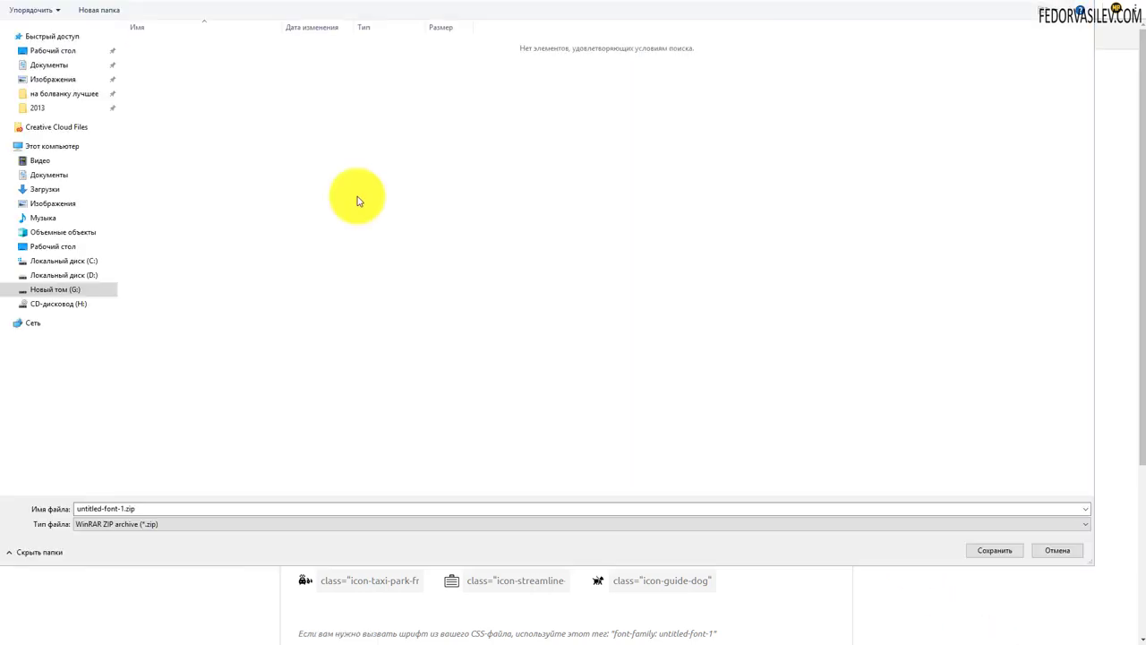
pyautogui.click(113, 507)
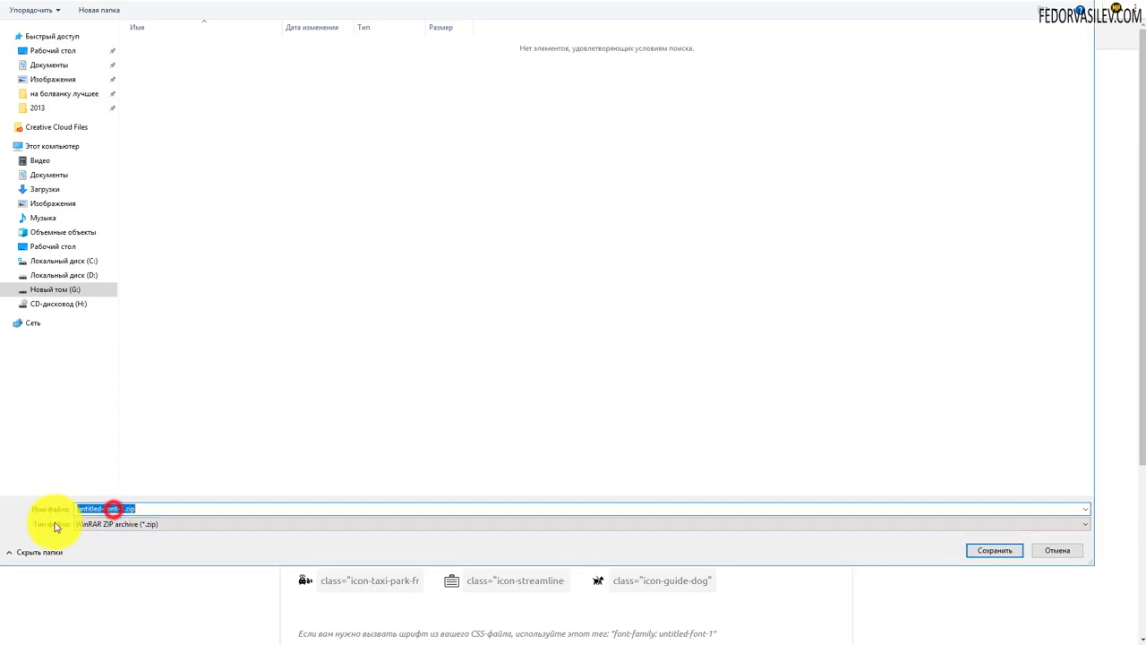
pyautogui.click(100, 509)
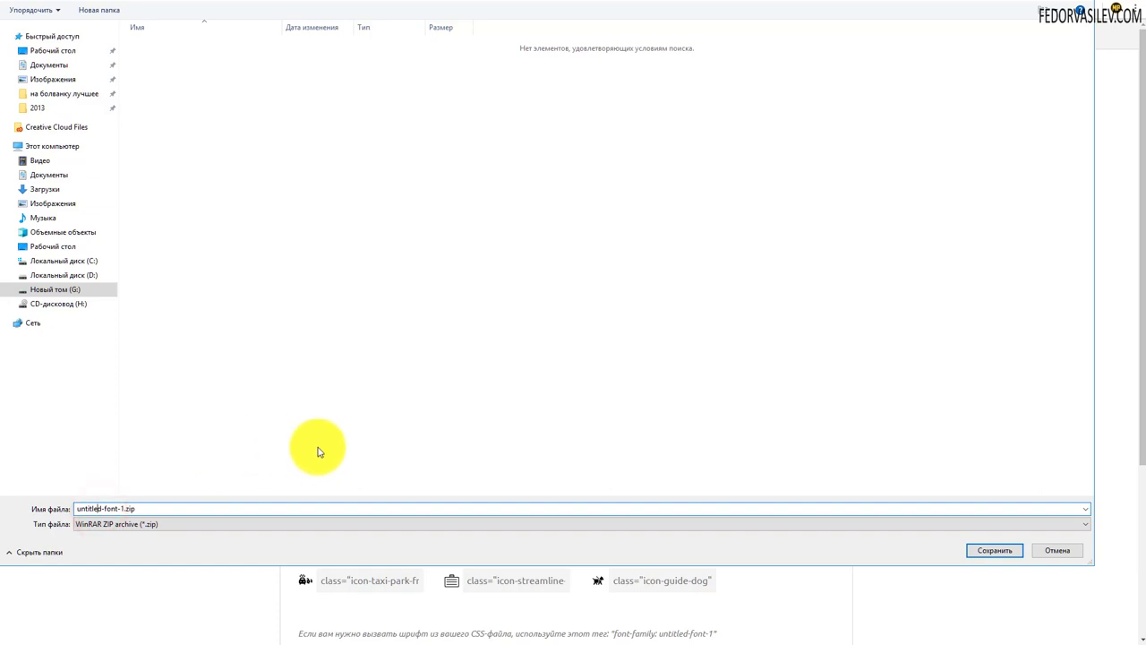
pyautogui.click(990, 551)
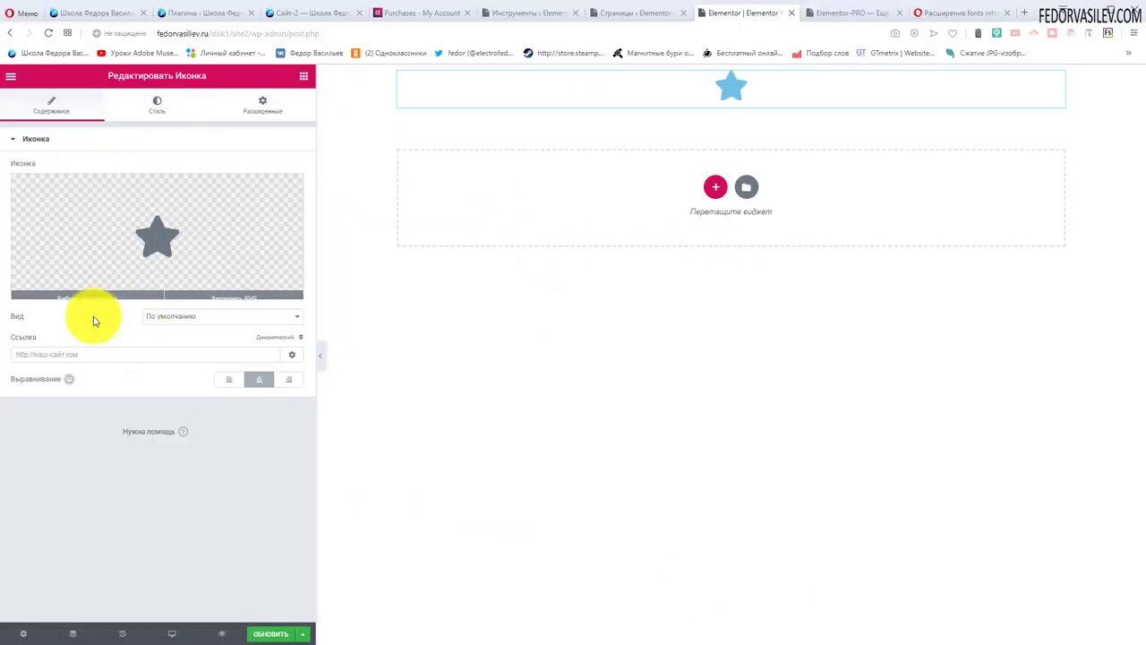
pyautogui.click(80, 294)
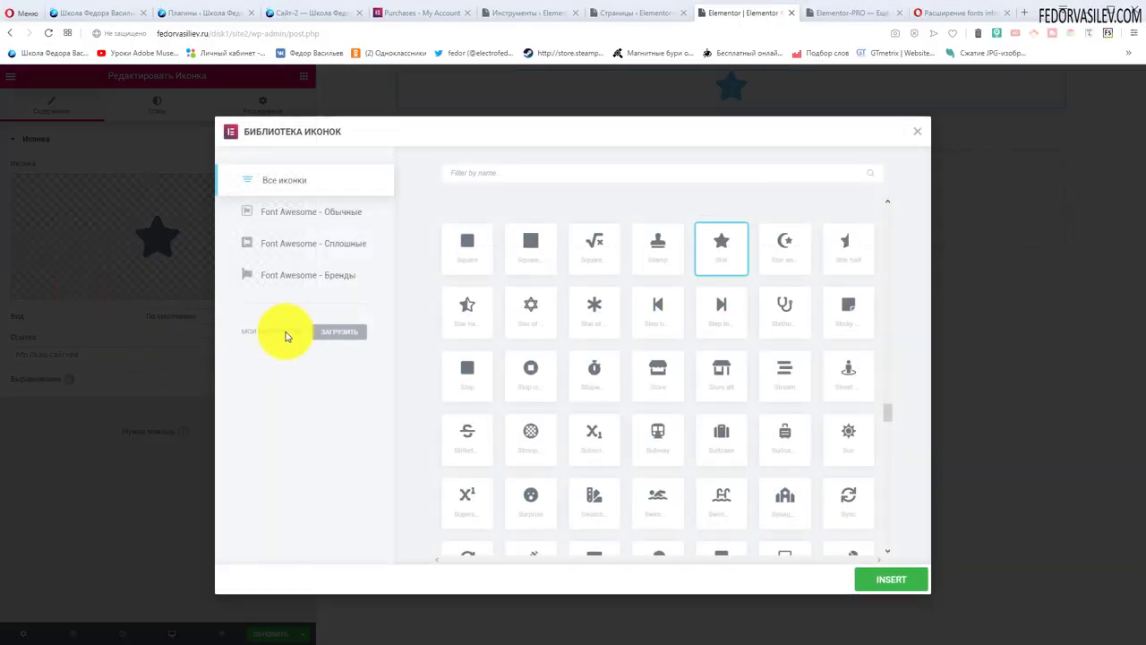
pyautogui.click(343, 333)
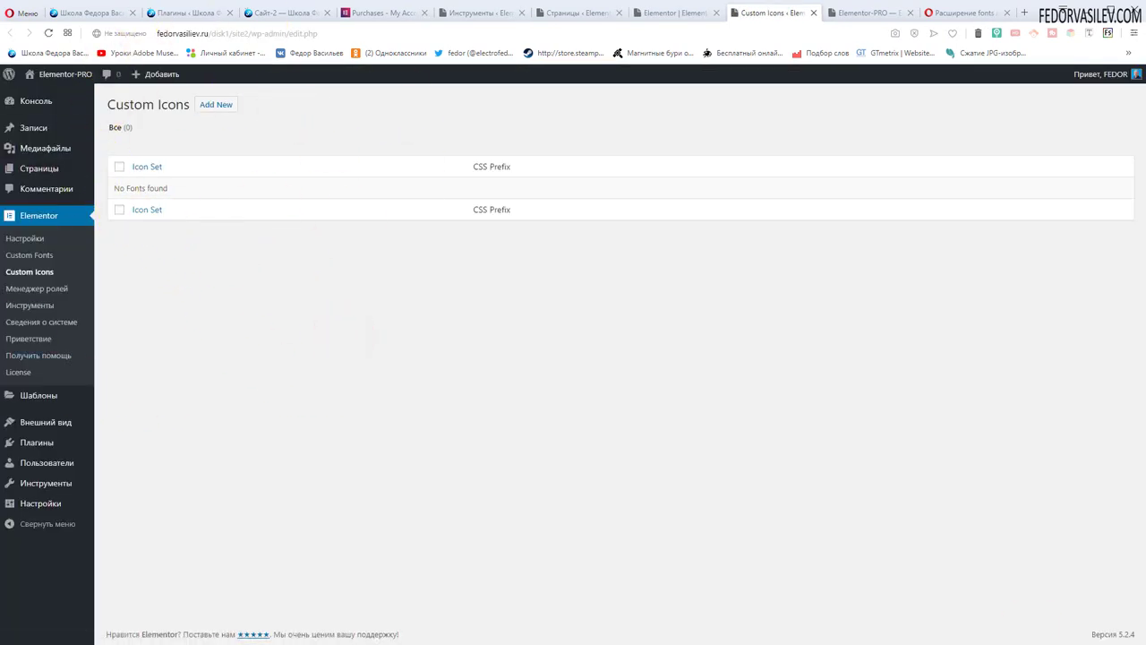
pyautogui.hotkey('ctrl', 'w')
# - Leave the Elementor editor for the WordPress console and open Elementor's Custom Icons page
pyautogui.click(11, 79)
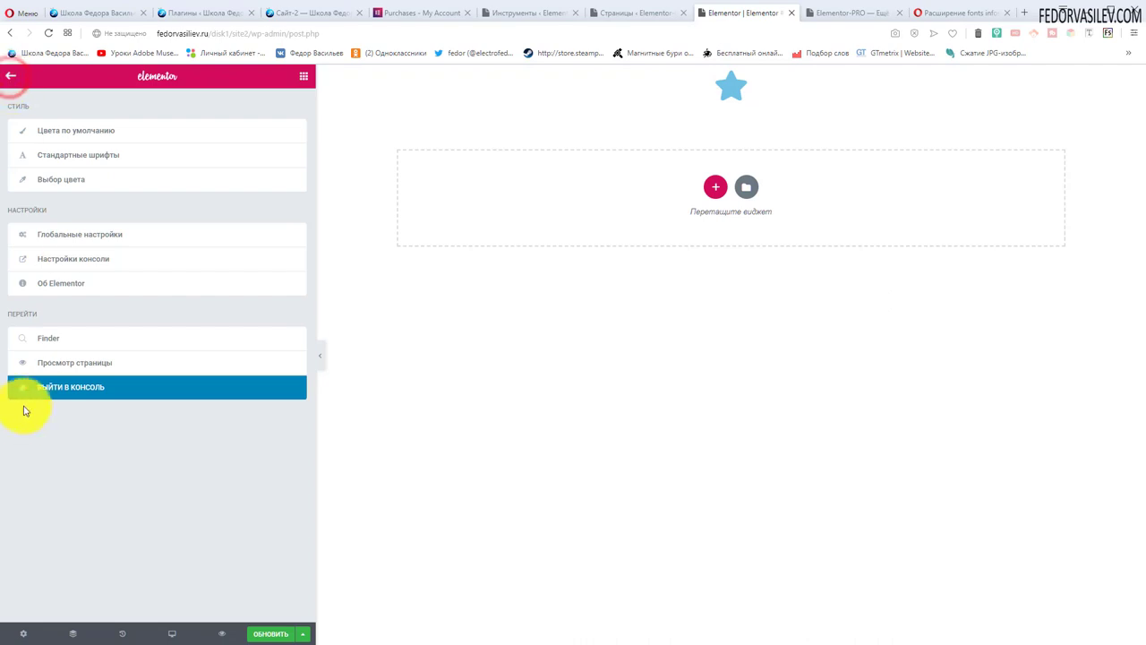
pyautogui.click(44, 386)
pyautogui.click(637, 402)
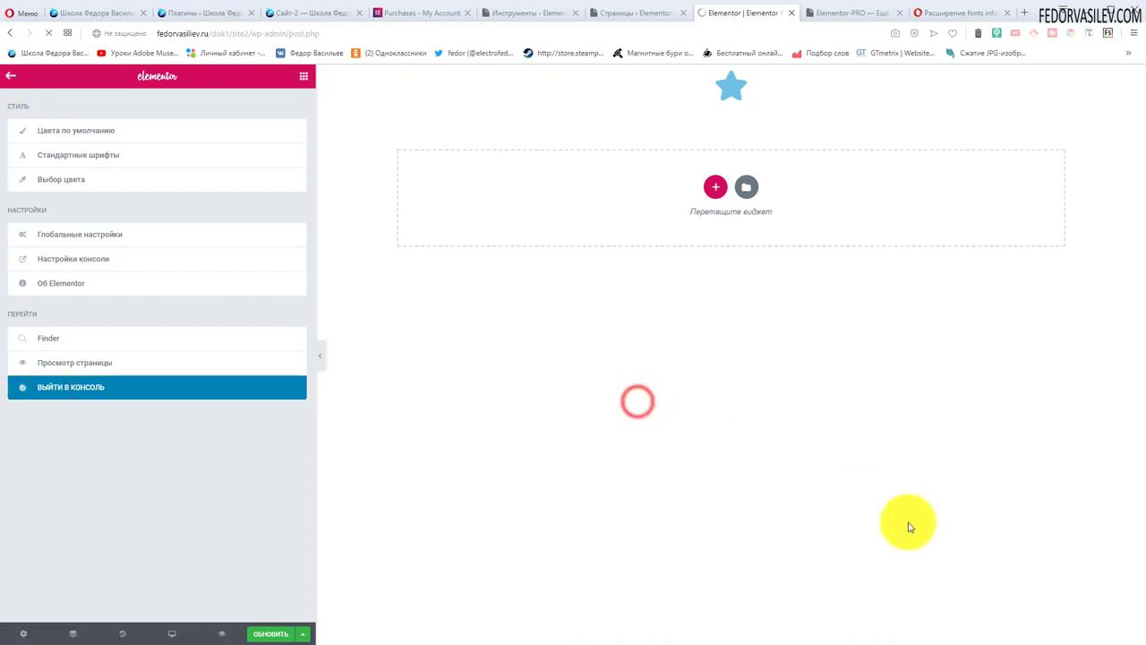
pyautogui.moveTo(43, 262)
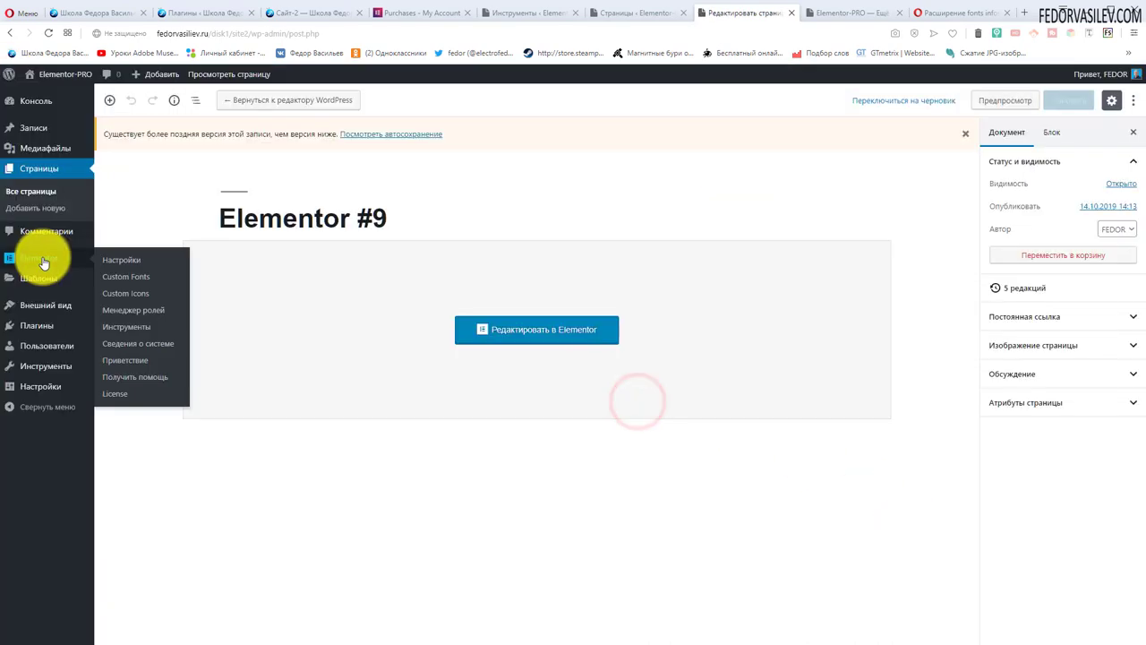
pyautogui.click(125, 294)
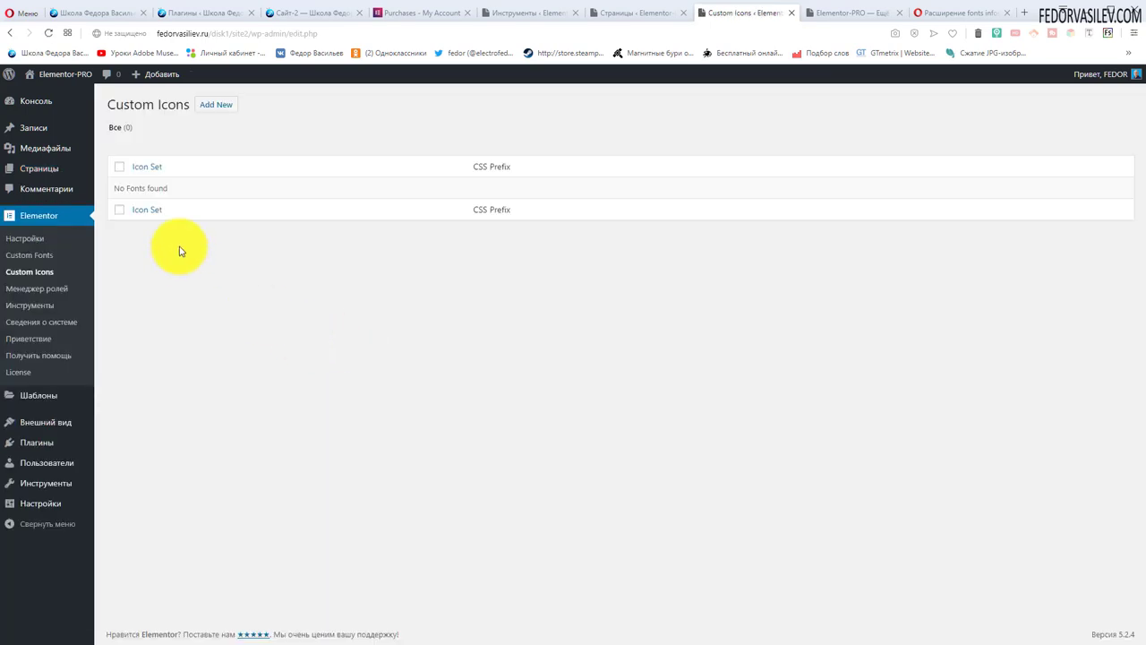
# - Start a new custom icon set and name it Первая-1
pyautogui.click(211, 109)
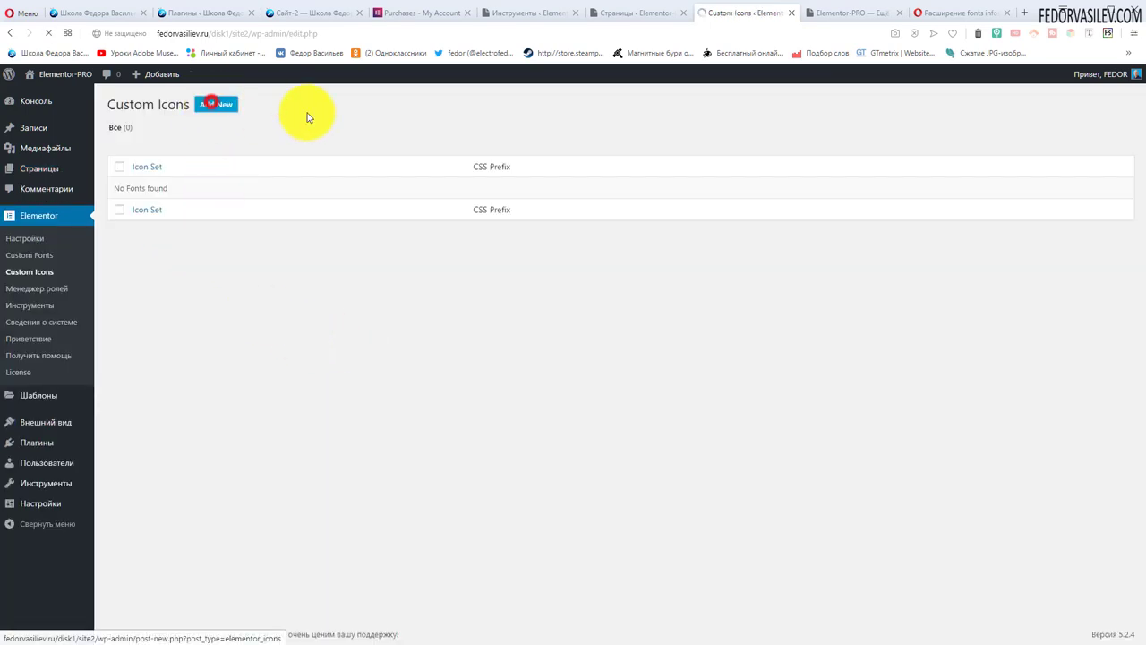
pyautogui.click(194, 133)
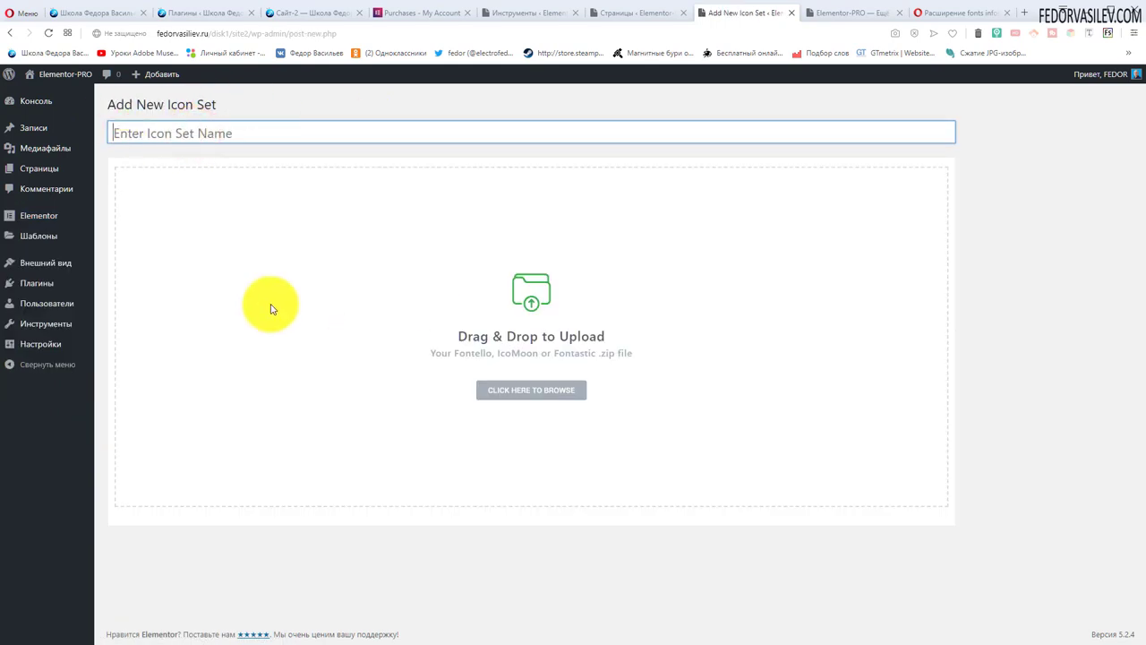
pyautogui.write('первая-1')
# - Upload untitled-font-1.zip from the 6.Свои иконки в Elementor PRO folder to the new icon set
pyautogui.click(465, 383)
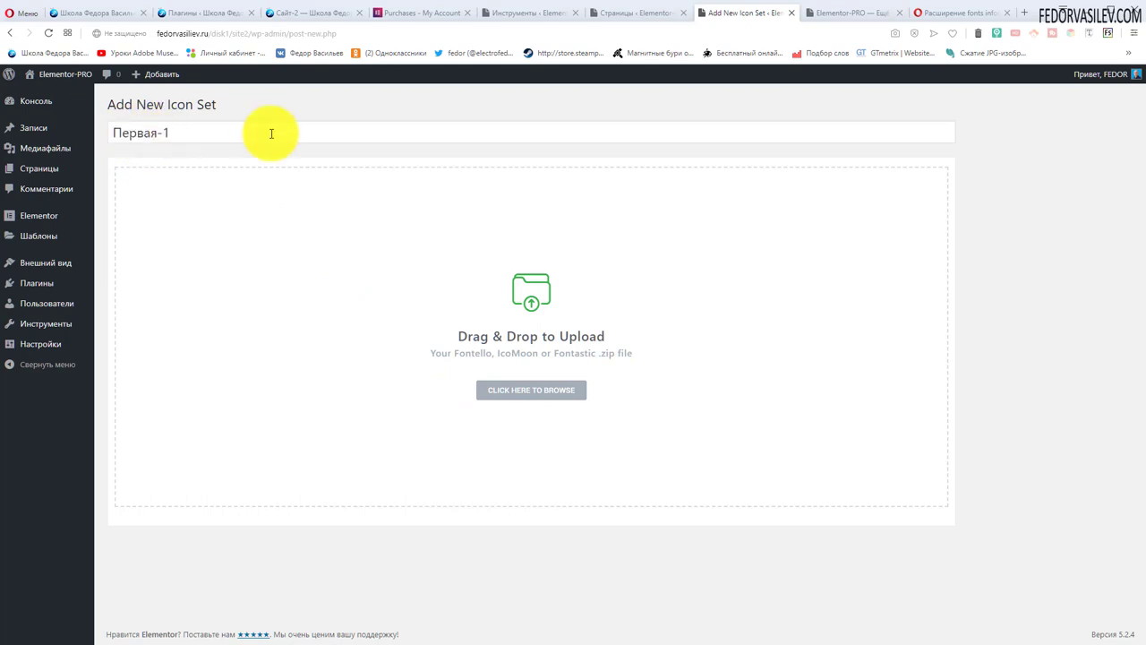
pyautogui.click(511, 394)
pyautogui.hotkey('ctrl', 'v')
pyautogui.press('Return')
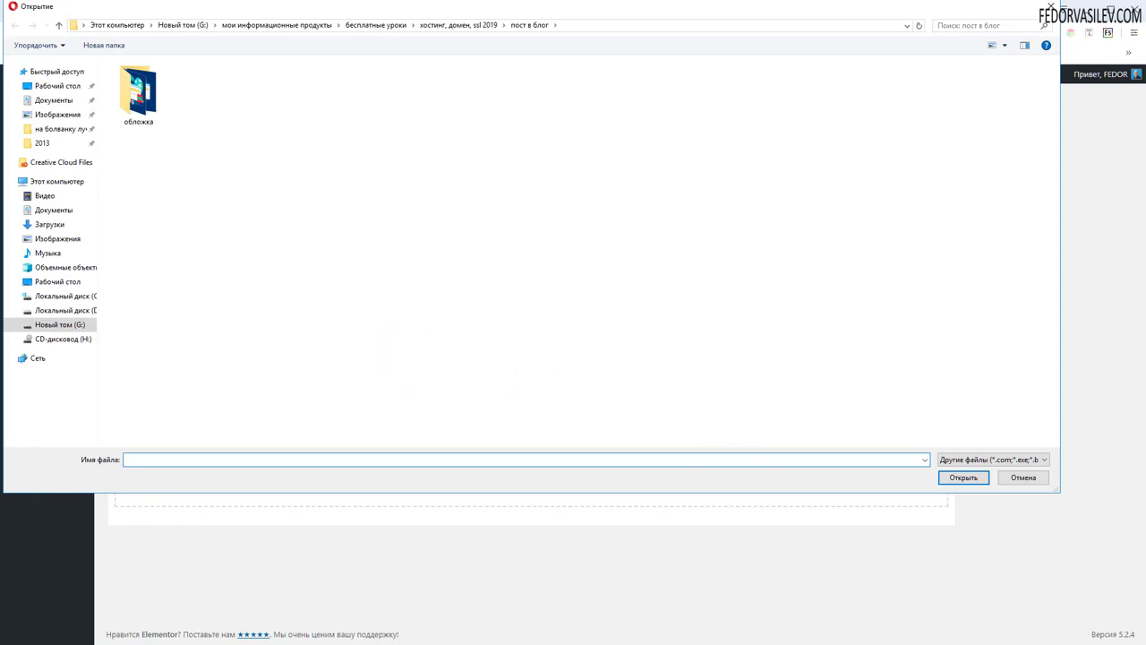
pyautogui.click(144, 79)
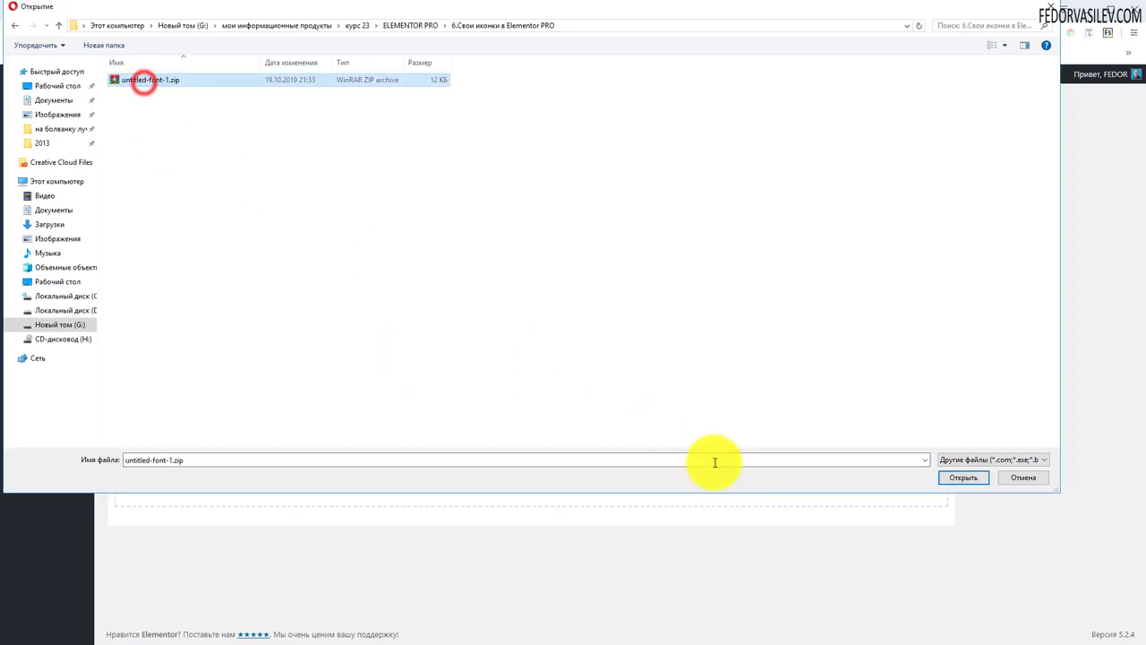
pyautogui.click(956, 478)
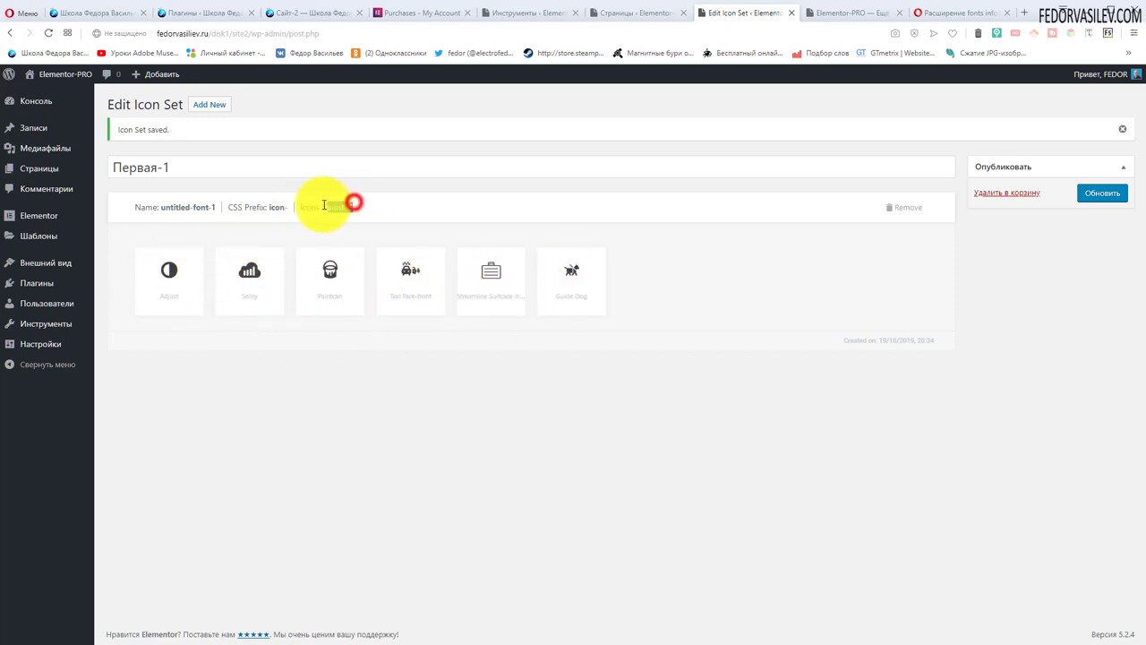
# - Check the uploaded set's details and update the Первая-1 icon set
pyautogui.moveTo(306, 219); pyautogui.dragTo(307, 221)
pyautogui.click(295, 218)
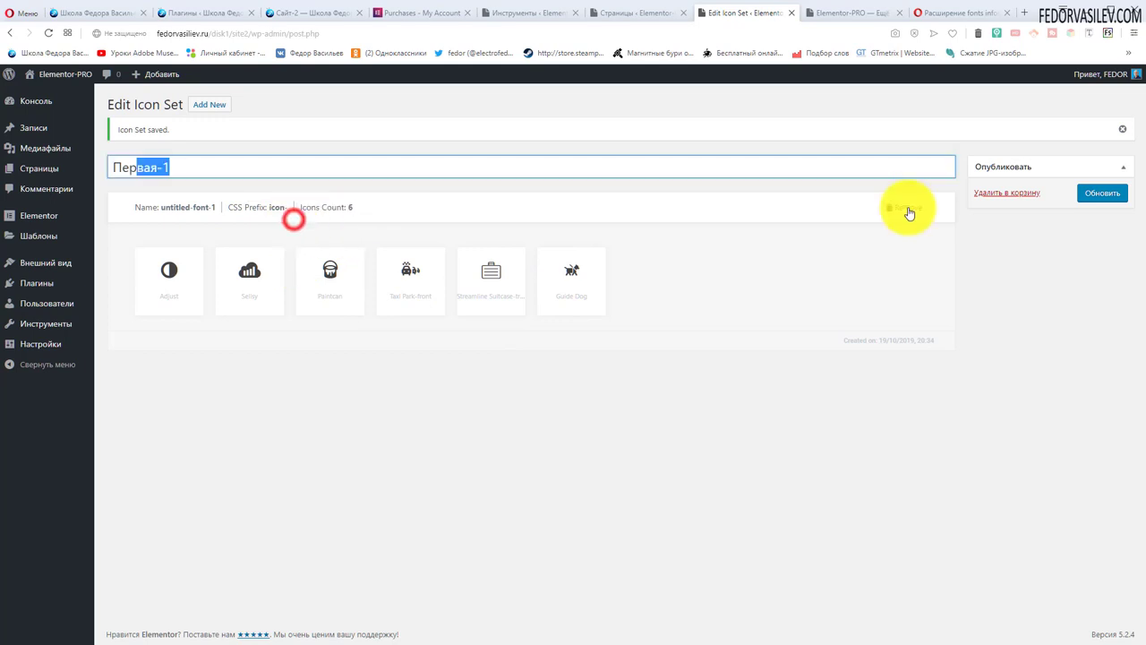
pyautogui.click(904, 278)
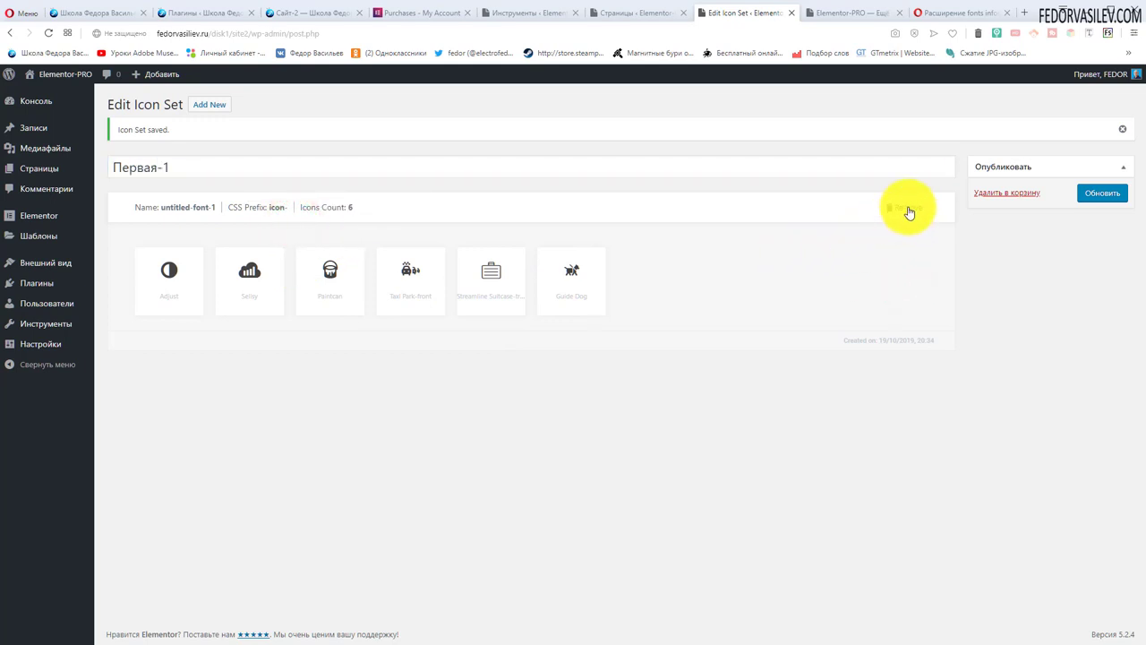
pyautogui.click(1094, 194)
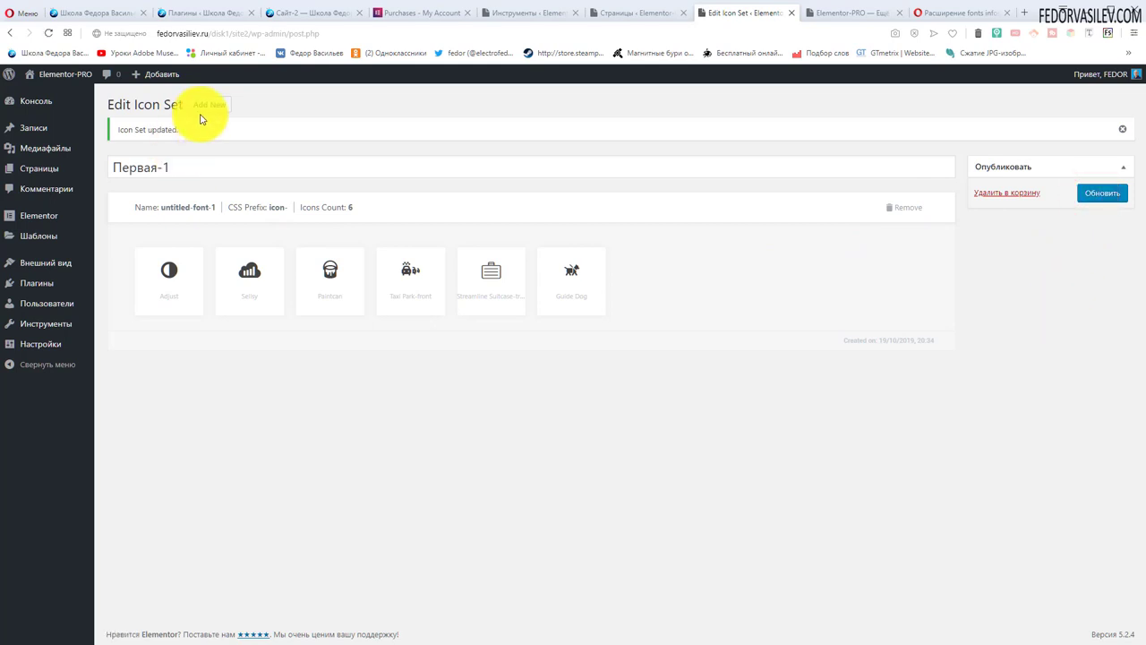
# - Go back to the Custom Icons list and open the Первая-1 set for editing to review its icons
pyautogui.moveTo(46, 244)
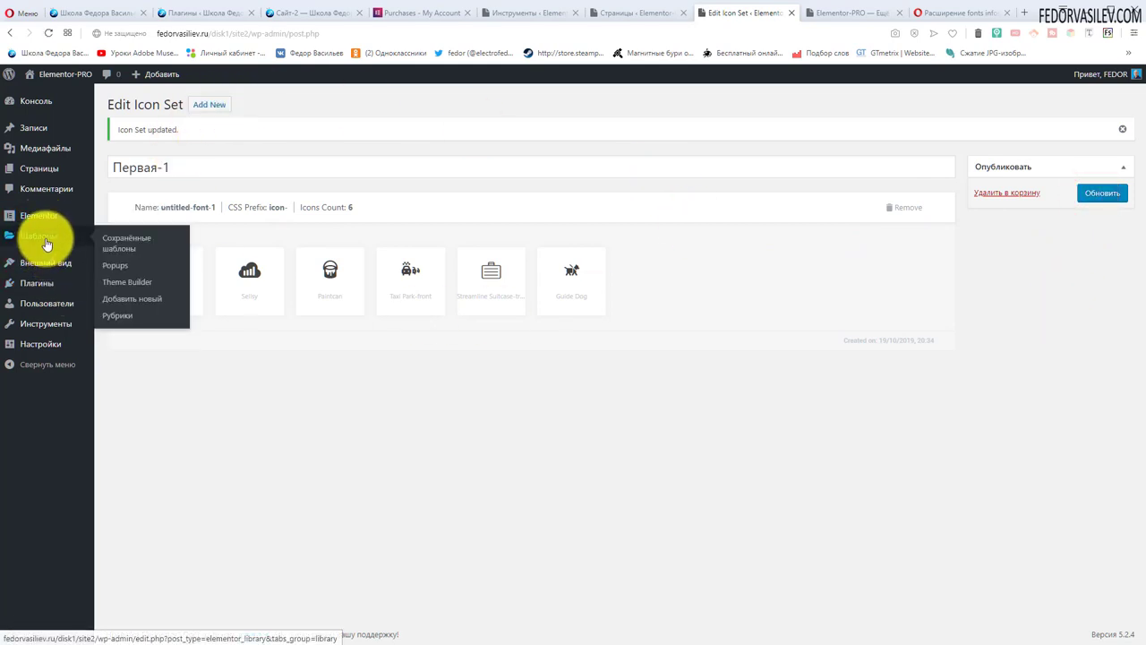
pyautogui.moveTo(90, 215)
pyautogui.click(115, 250)
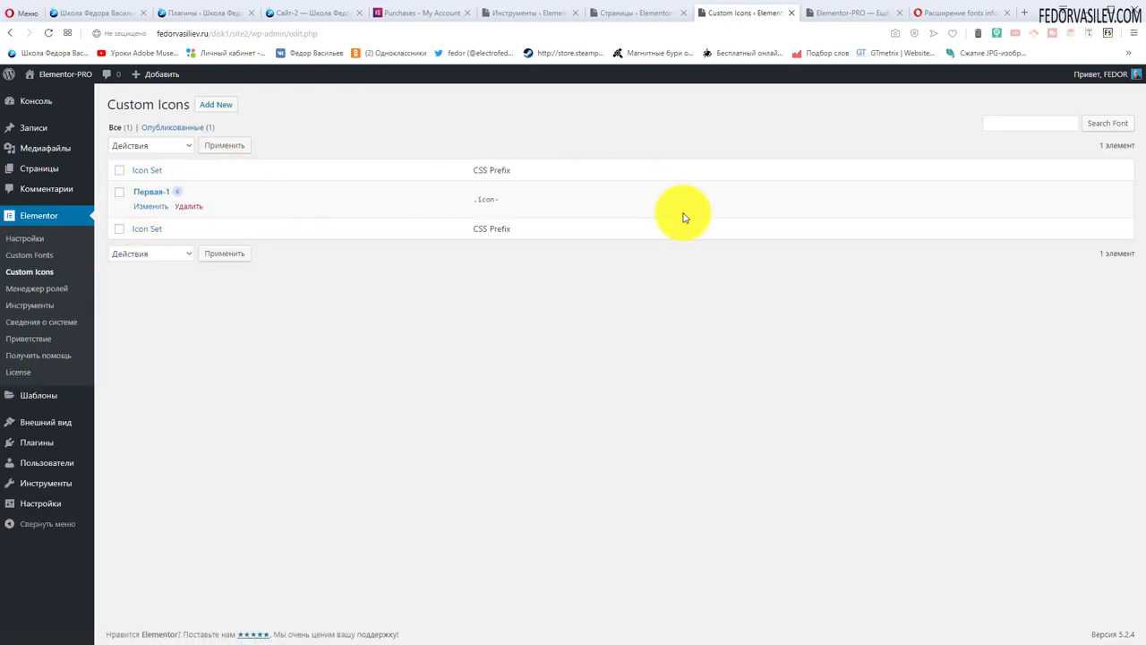
pyautogui.moveTo(171, 192)
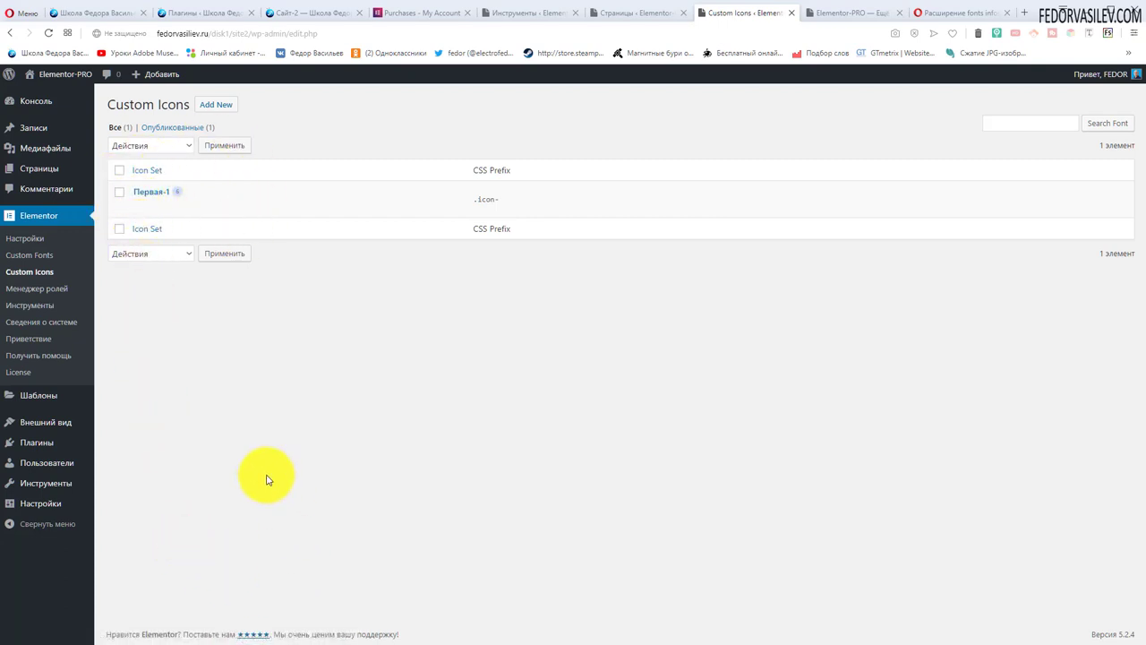
pyautogui.moveTo(113, 215)
pyautogui.click(145, 206)
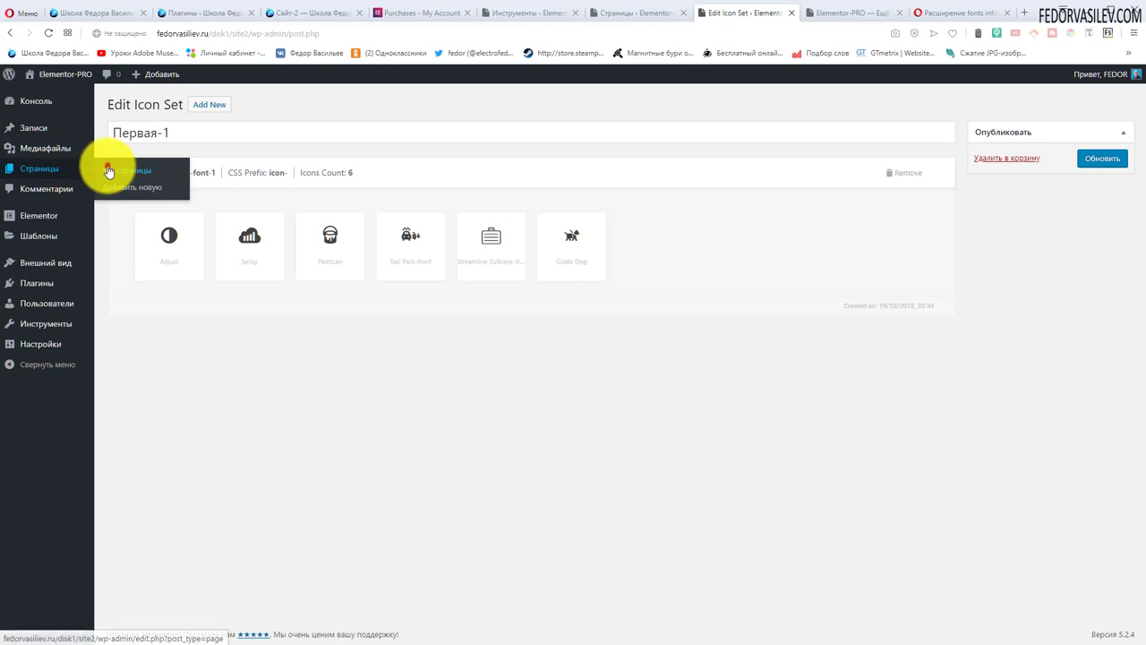
# - Reopen the page in the Elementor editor from the pages list and add an Icon widget to its empty section
pyautogui.click(64, 169)
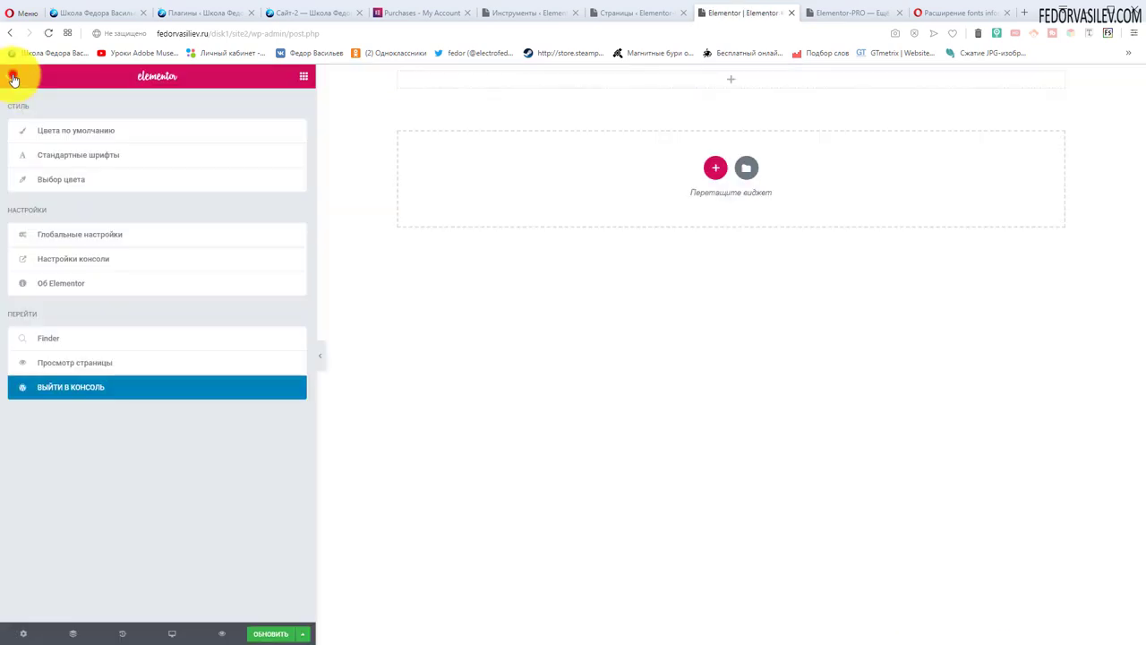
pyautogui.click(14, 79)
pyautogui.moveTo(237, 414); pyautogui.dragTo(734, 82)
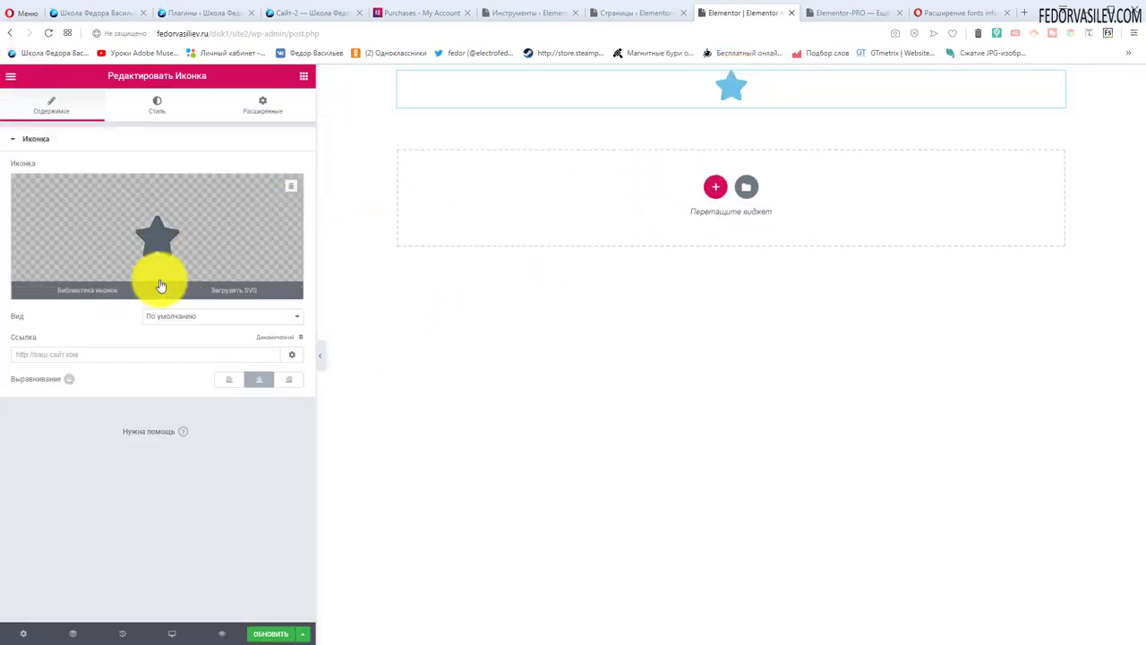
# - Replace the widget's star with the Guide Dog icon from the Первая-1 library
pyautogui.click(81, 296)
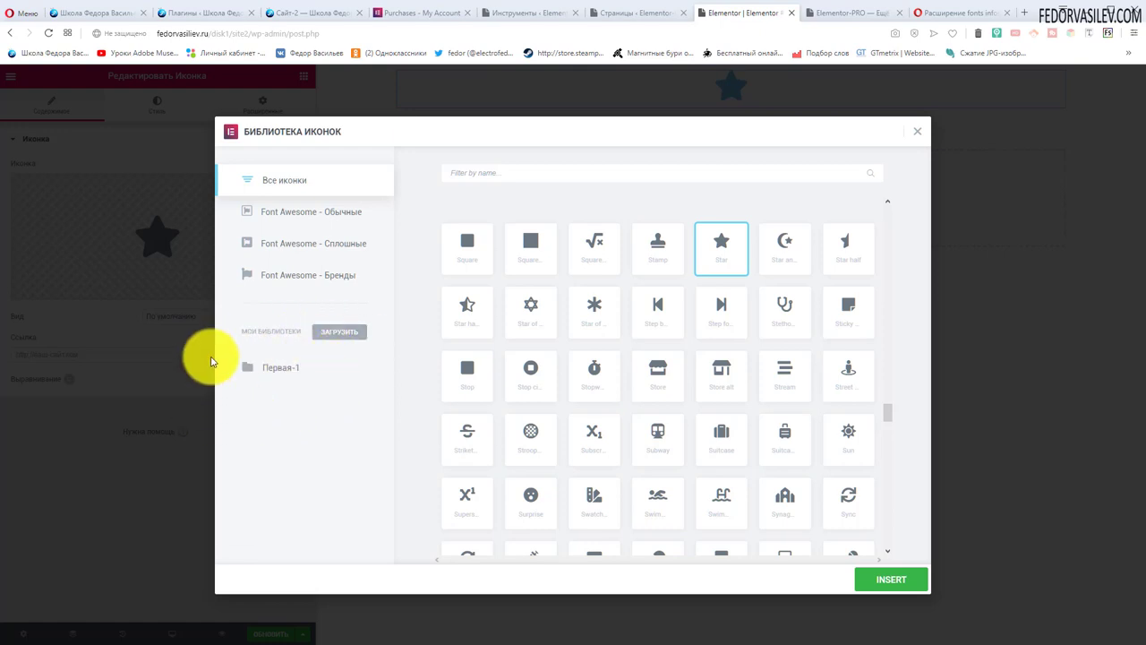
pyautogui.click(279, 373)
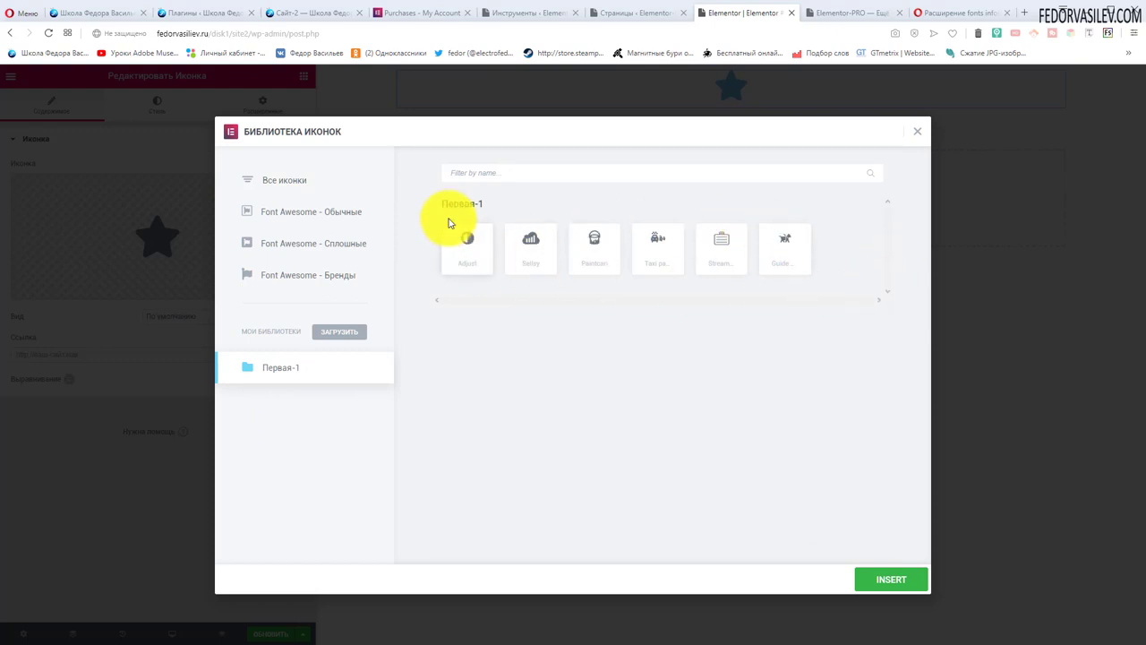
pyautogui.click(467, 249)
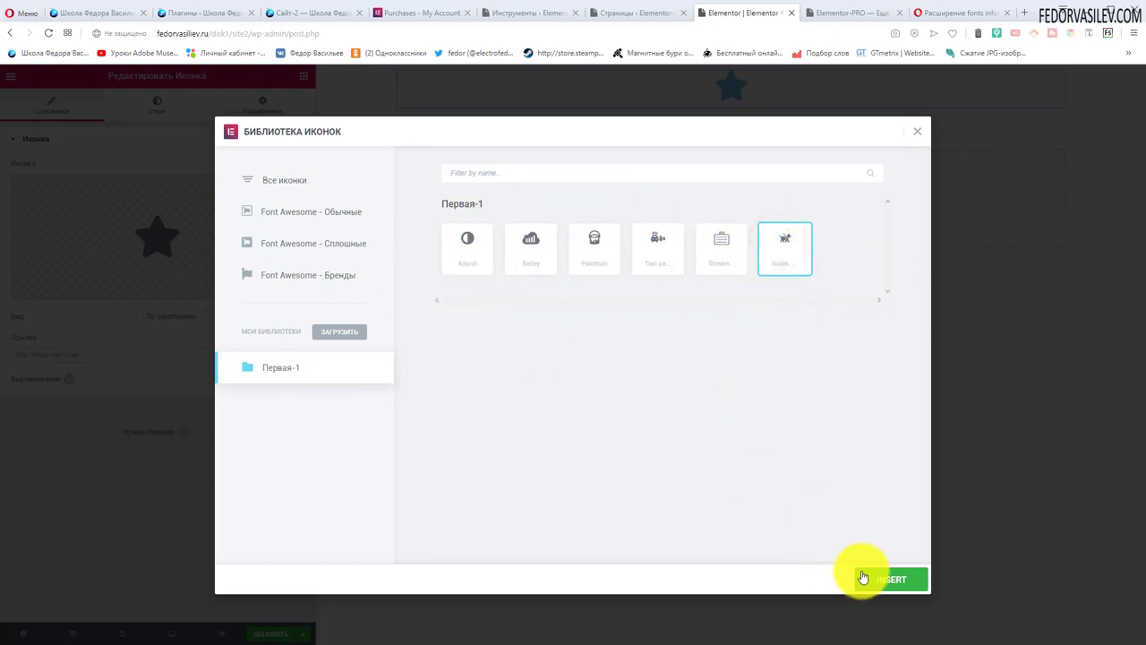
pyautogui.click(889, 582)
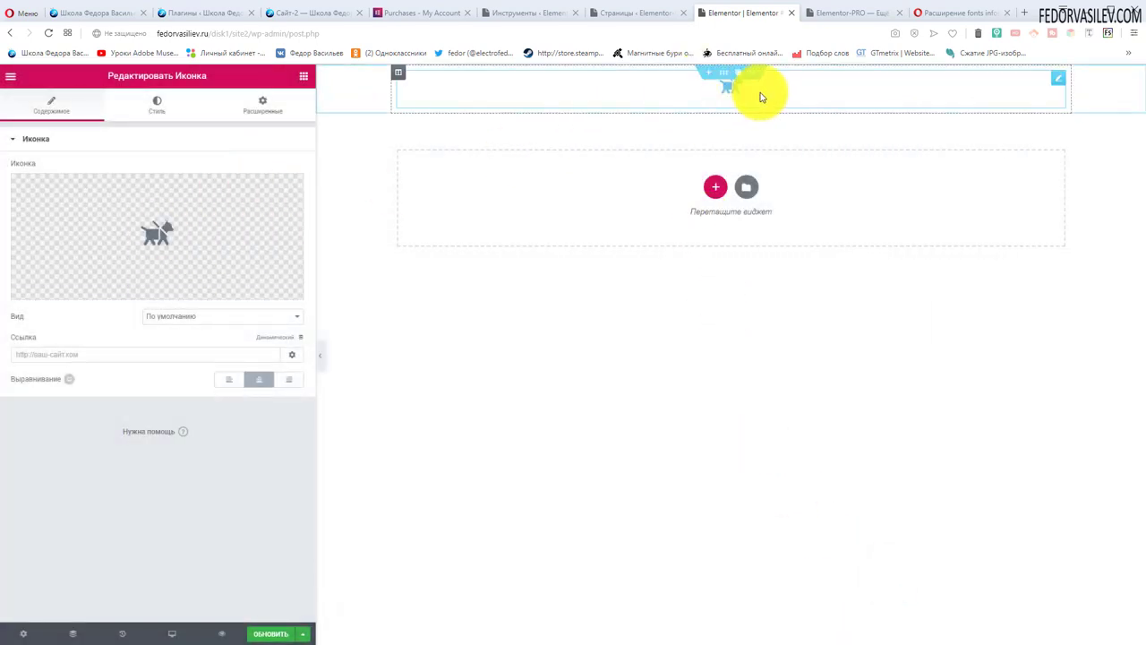
# - Try a different alignment for the Guide Dog icon and set it back to centre
pyautogui.moveTo(179, 235)
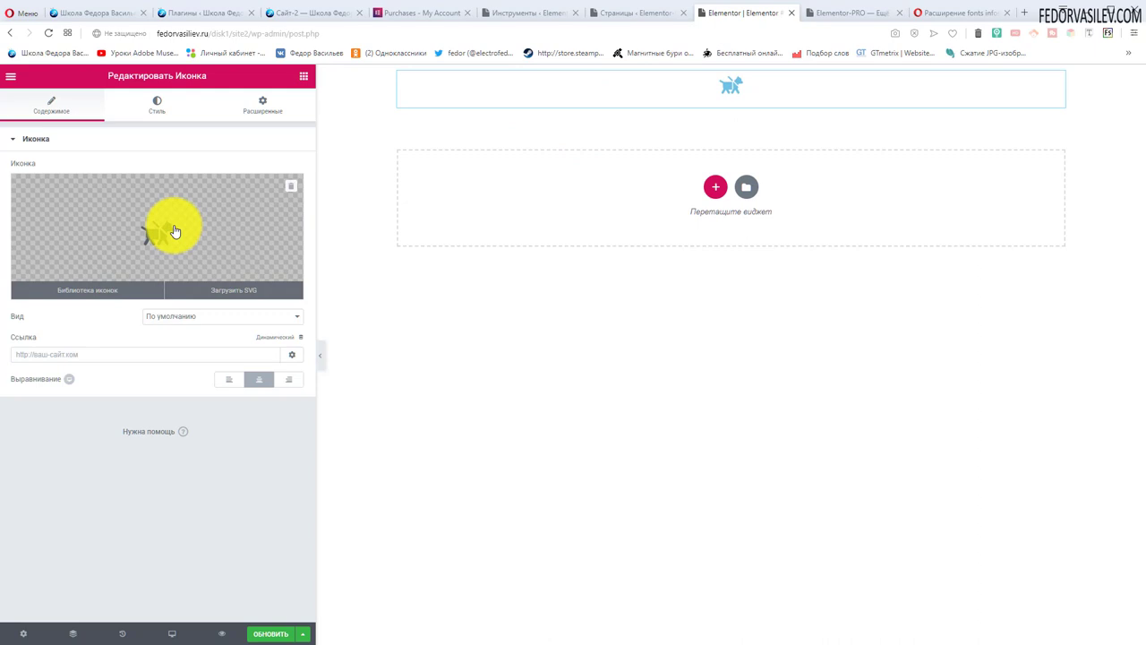
pyautogui.click(156, 112)
pyautogui.click(57, 112)
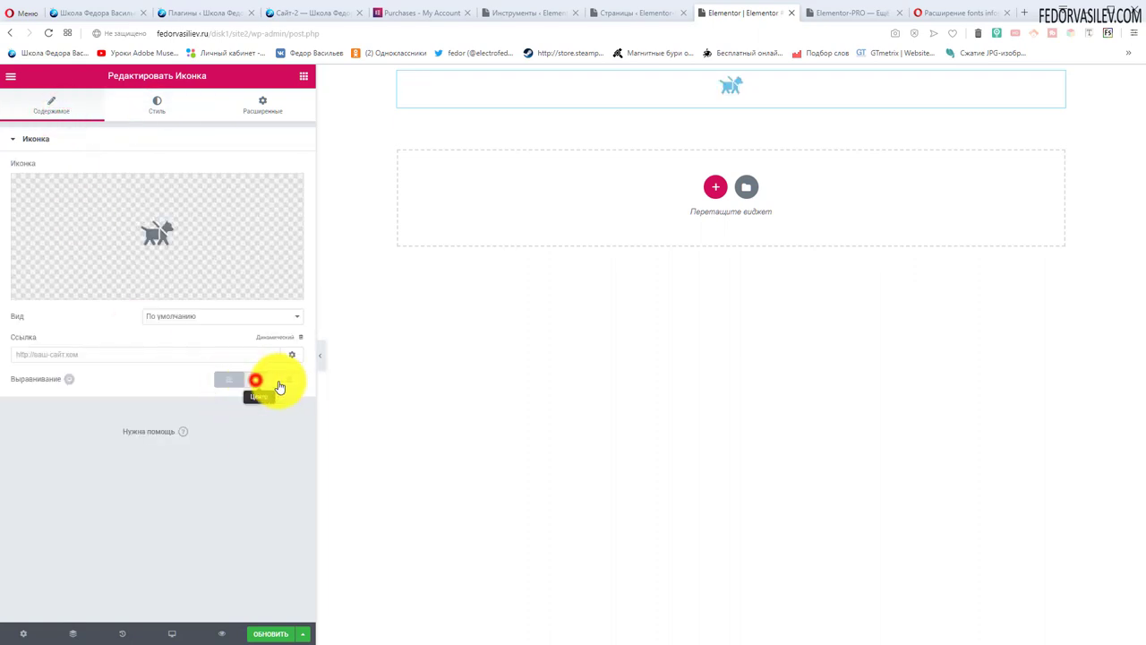
pyautogui.click(288, 379)
pyautogui.click(256, 379)
# - Style the icon's normal state with the orange #f5a46c primary colour and enlarge its size to 177
pyautogui.click(159, 106)
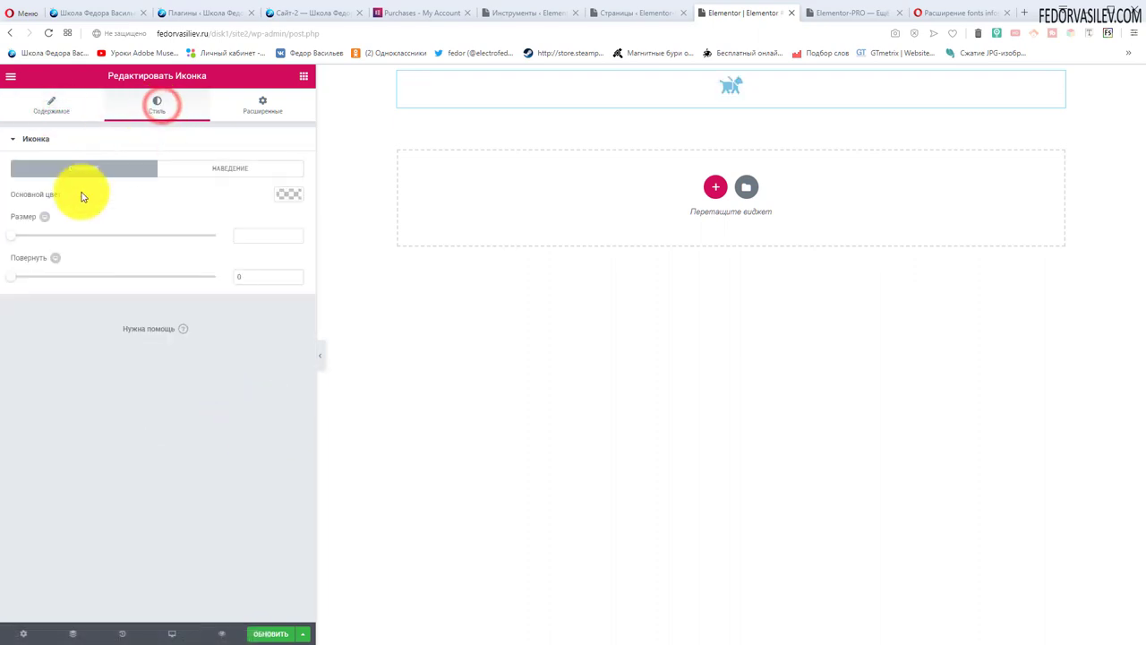
pyautogui.click(288, 193)
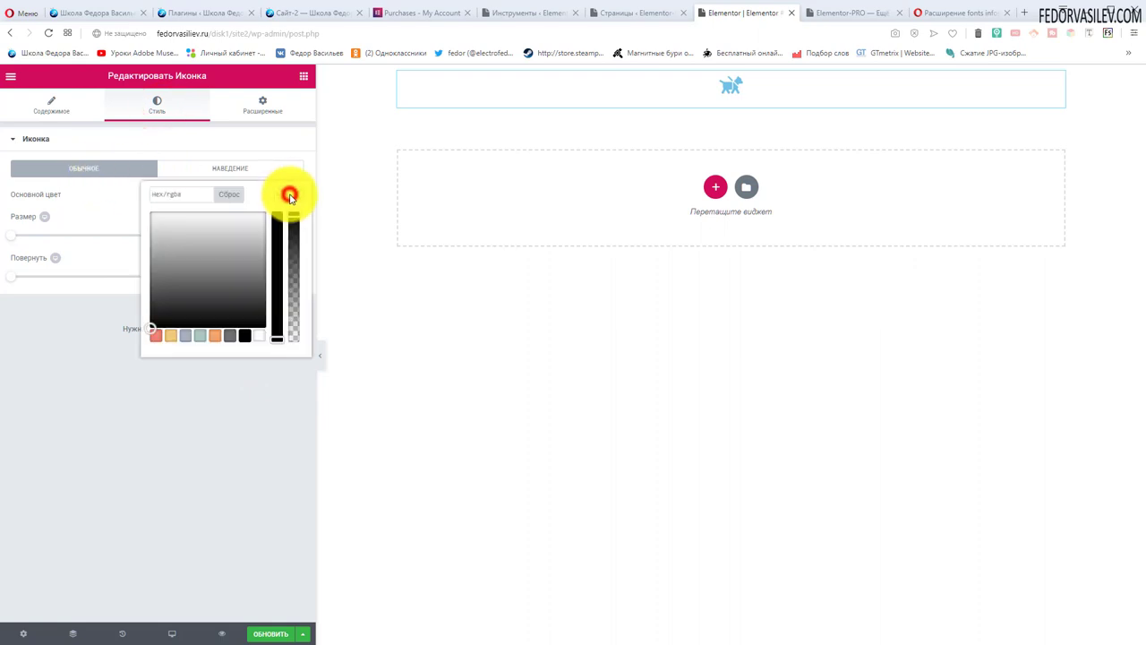
pyautogui.click(215, 336)
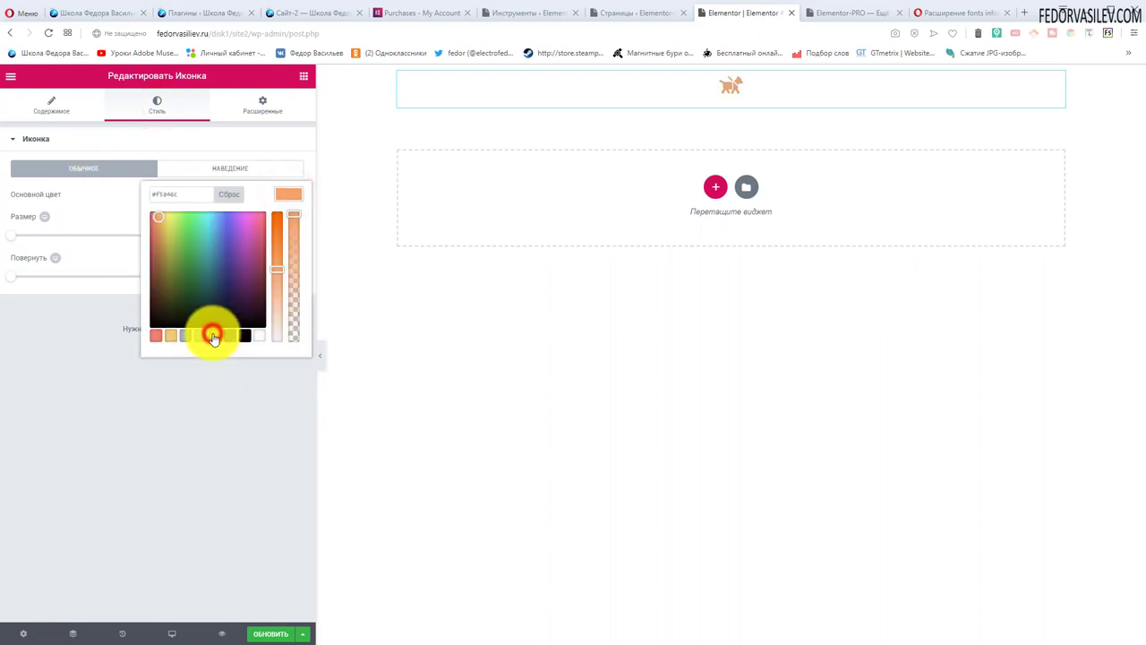
pyautogui.click(51, 442)
pyautogui.moveTo(12, 236); pyautogui.dragTo(132, 243)
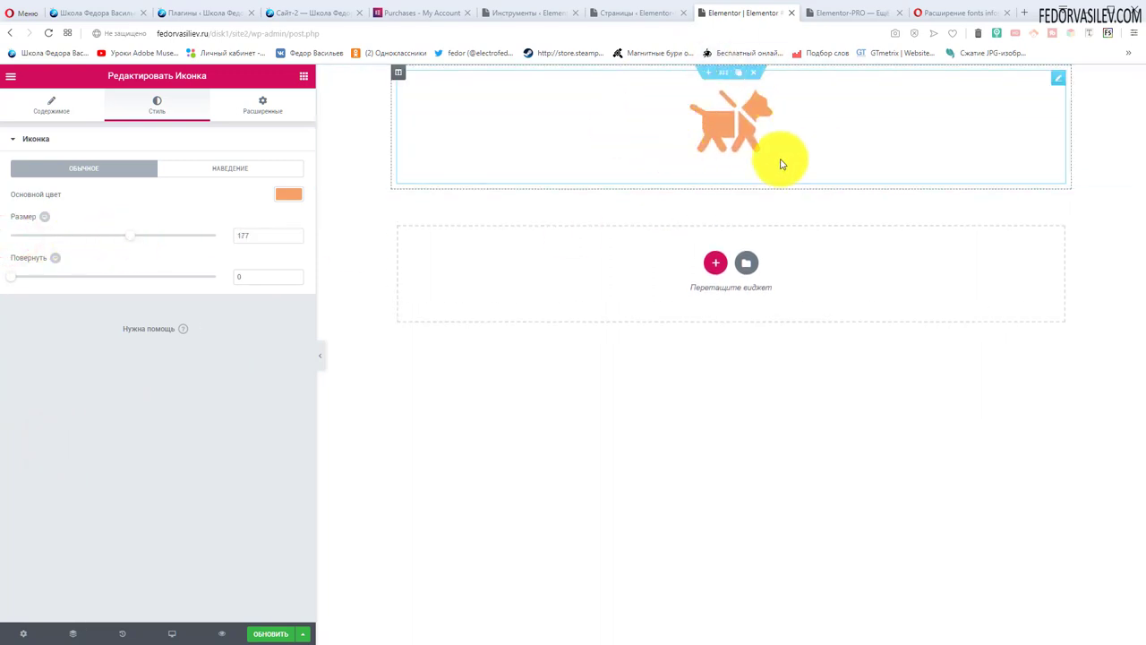
# - Set the icon's hover primary colour to the dark grey preset swatch
pyautogui.click(229, 176)
pyautogui.click(288, 195)
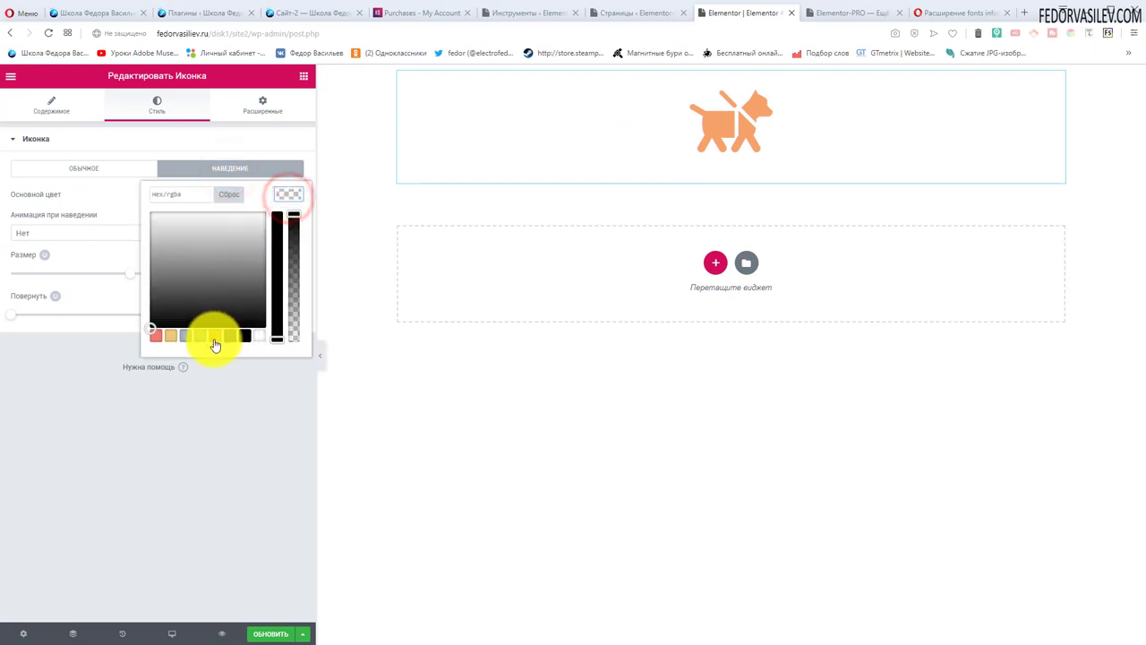
pyautogui.click(226, 336)
pyautogui.click(233, 435)
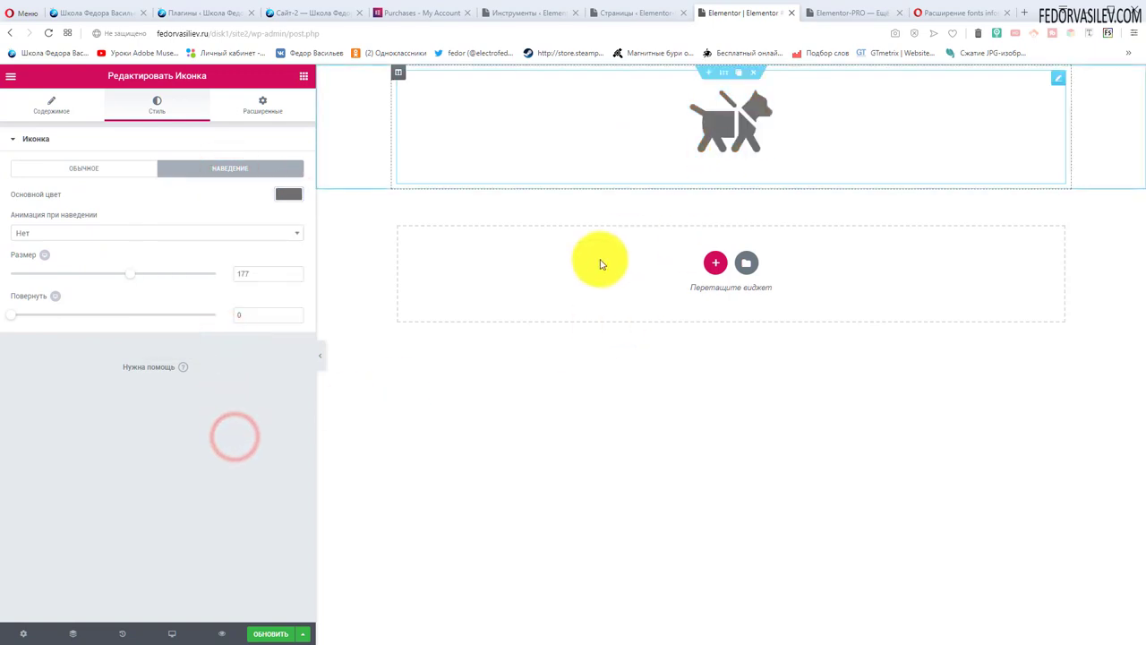